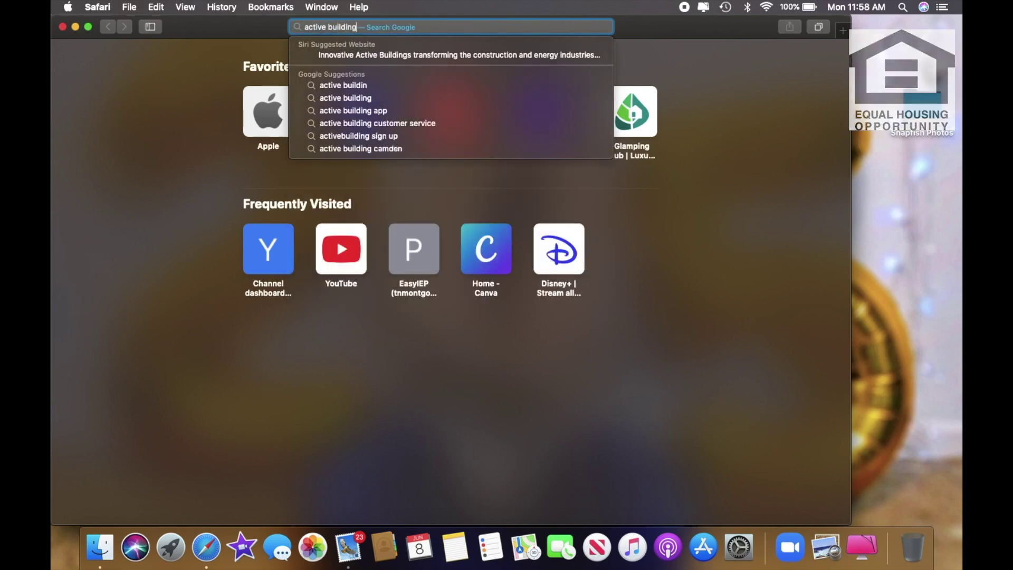
text(g jackson)
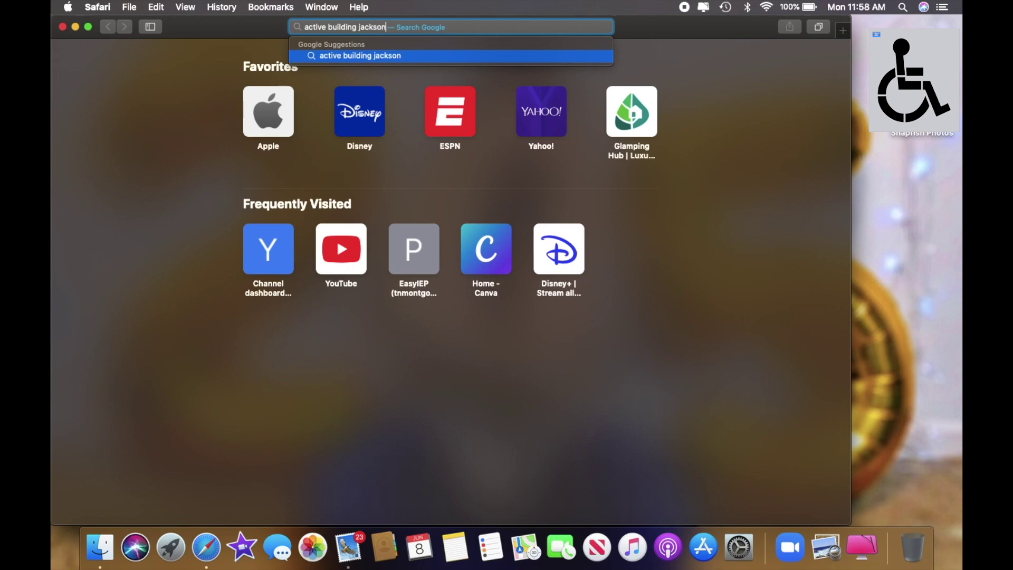
text( house apart)
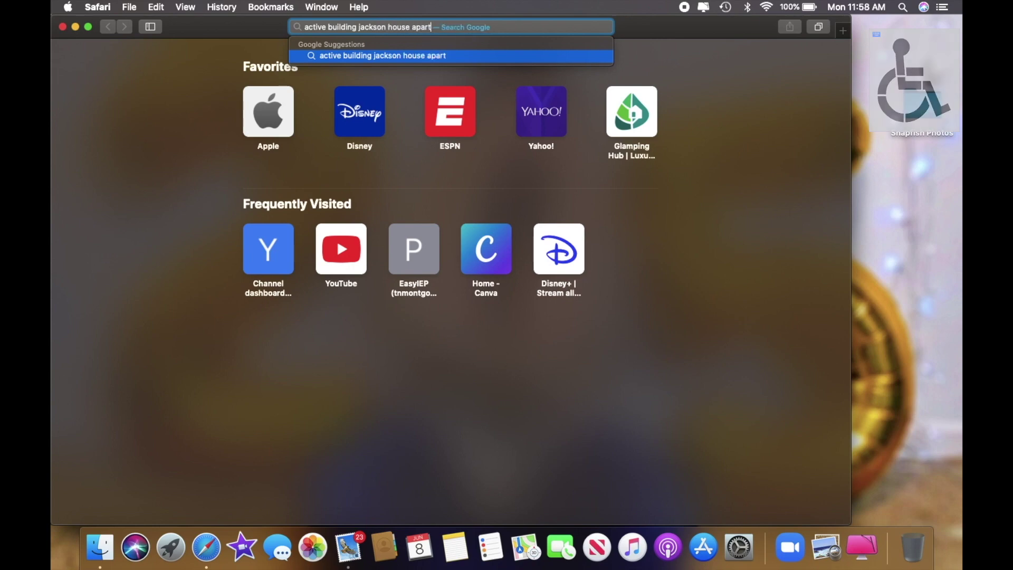
text(ne)
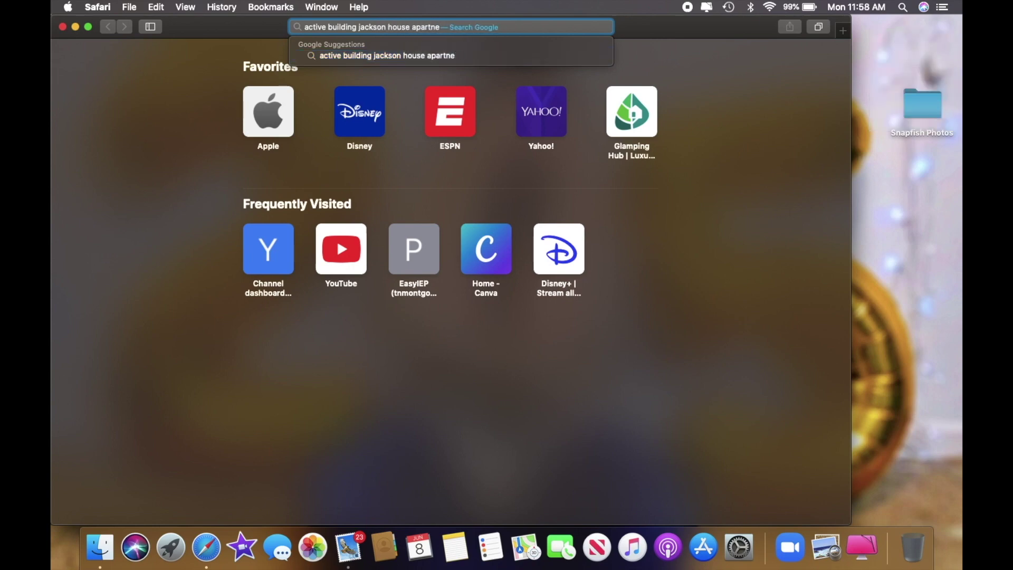
text(nts)
Step: Search Google for 'active building jackson house apartments' and open the Jackson House Apartments result
key(Return)
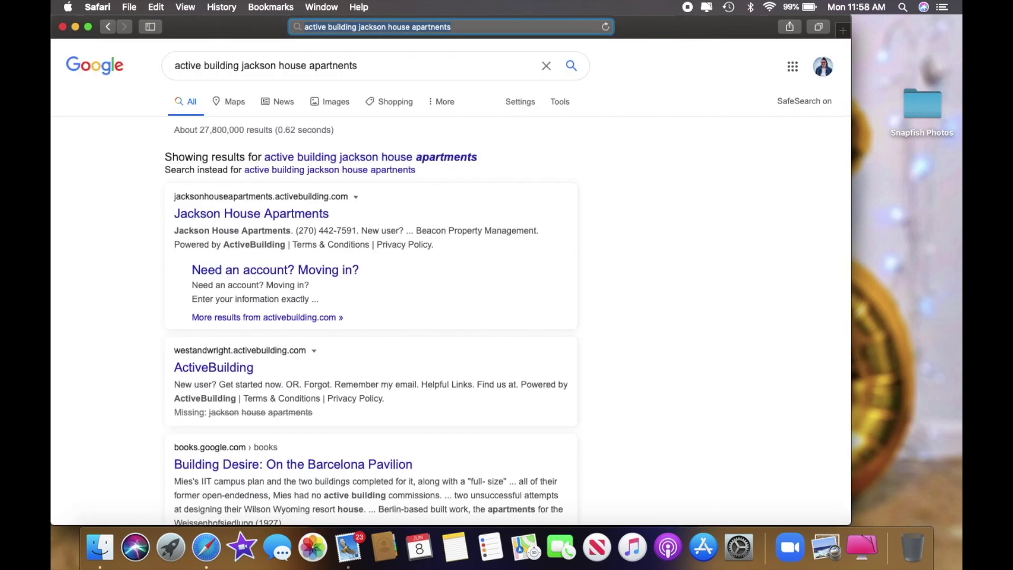
click(289, 214)
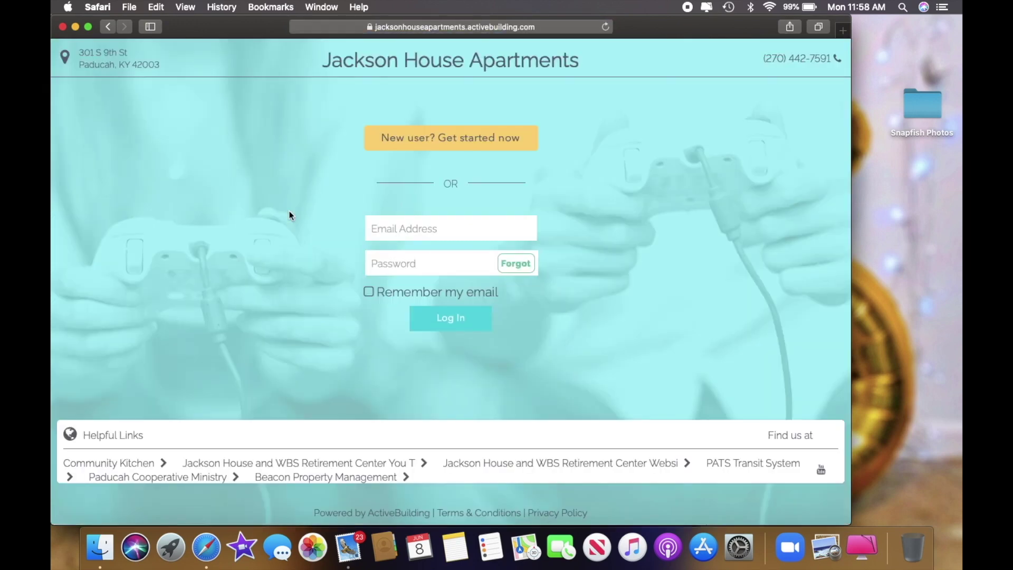
Step: Enter the resident's email and password and log in to the Jackson House portal
click(379, 231)
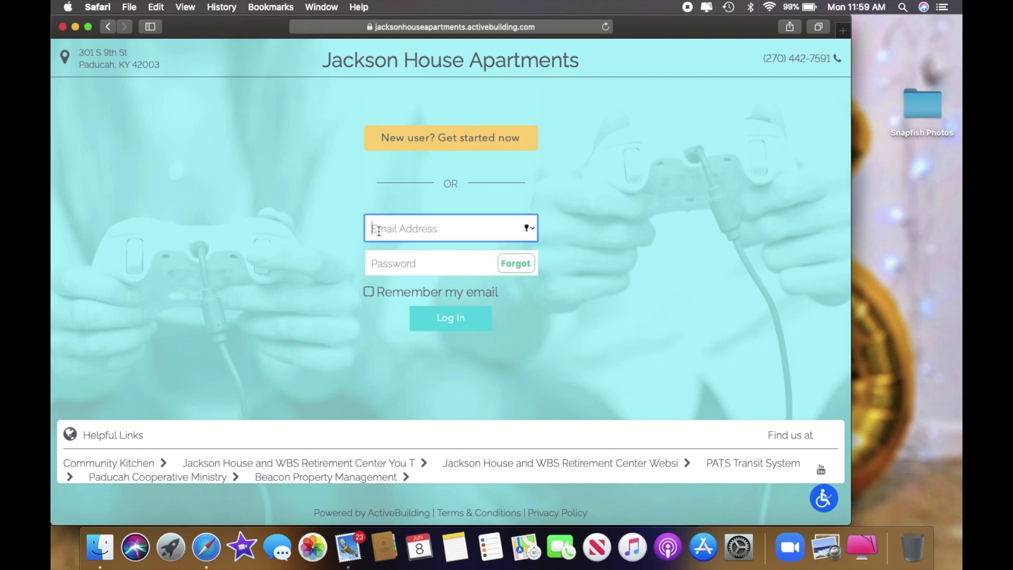
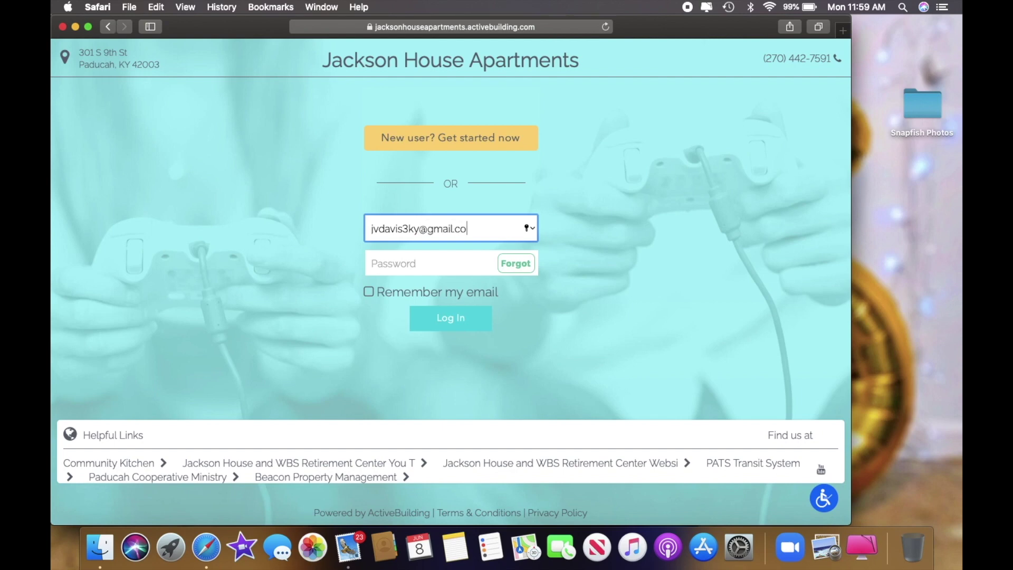
click(386, 266)
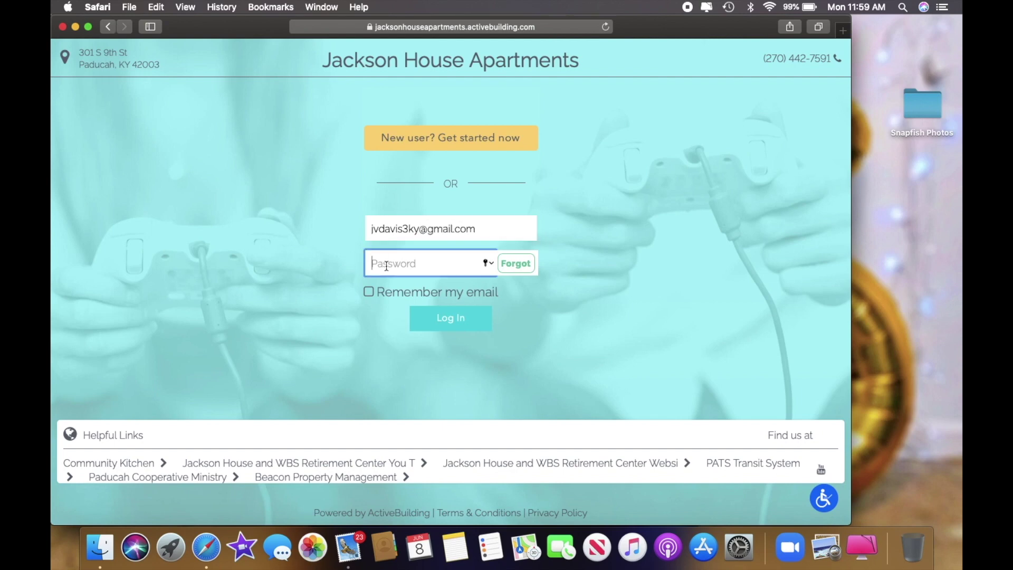
text(••••••••)
click(432, 321)
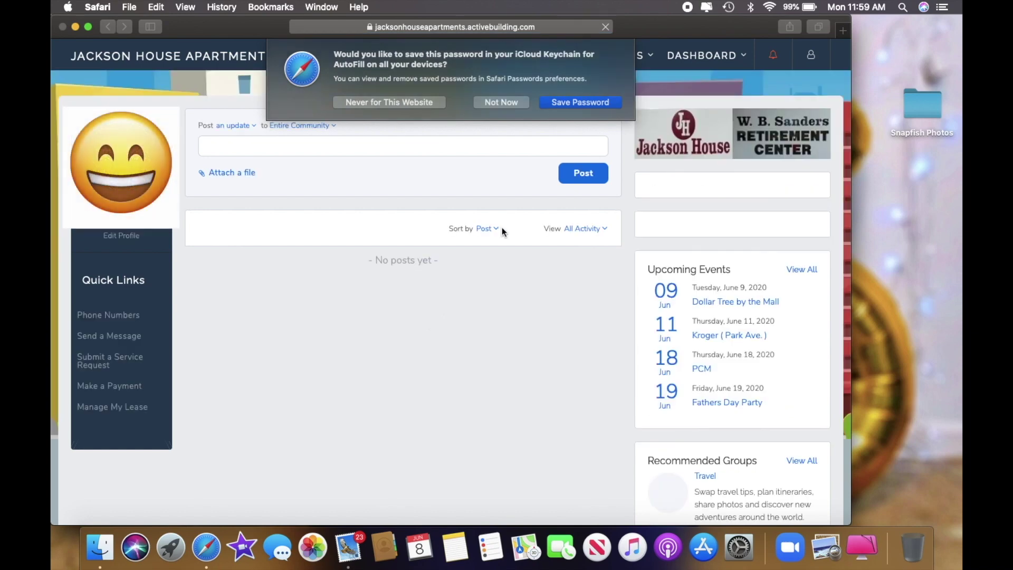
Step: Decline Safari's password save and go to Service Requests to start a new request
click(501, 103)
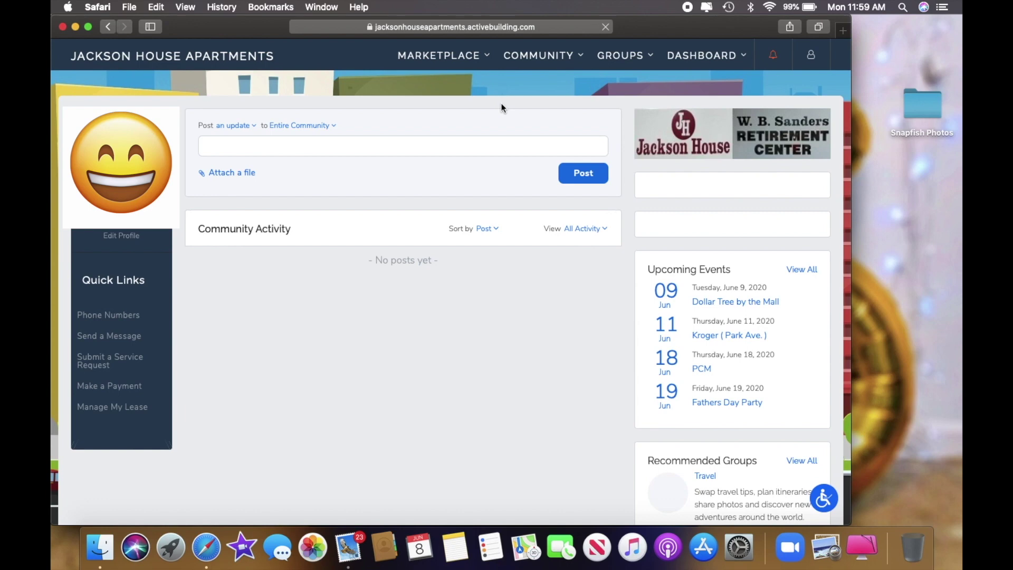
mouse_move(701, 55)
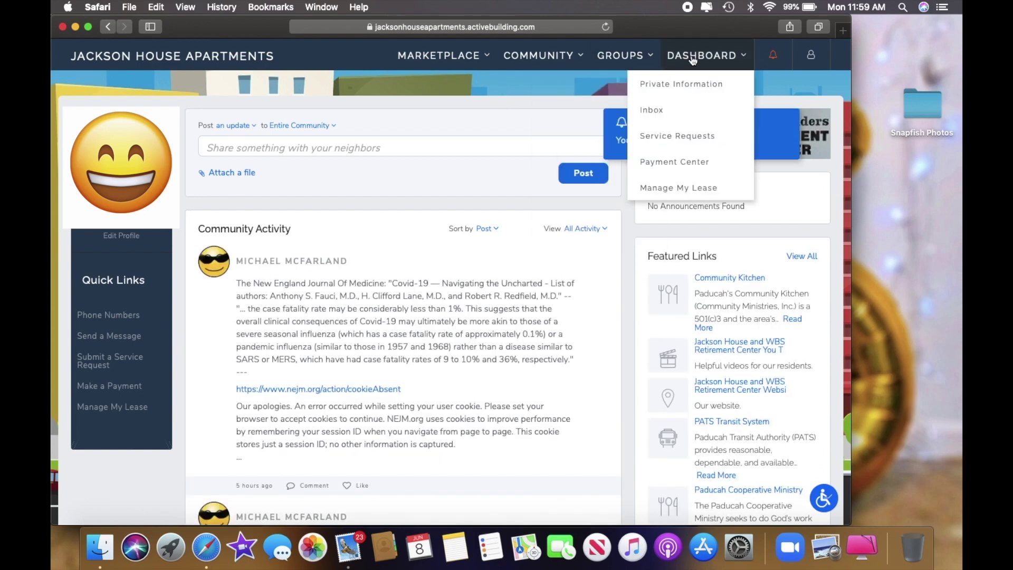
click(688, 138)
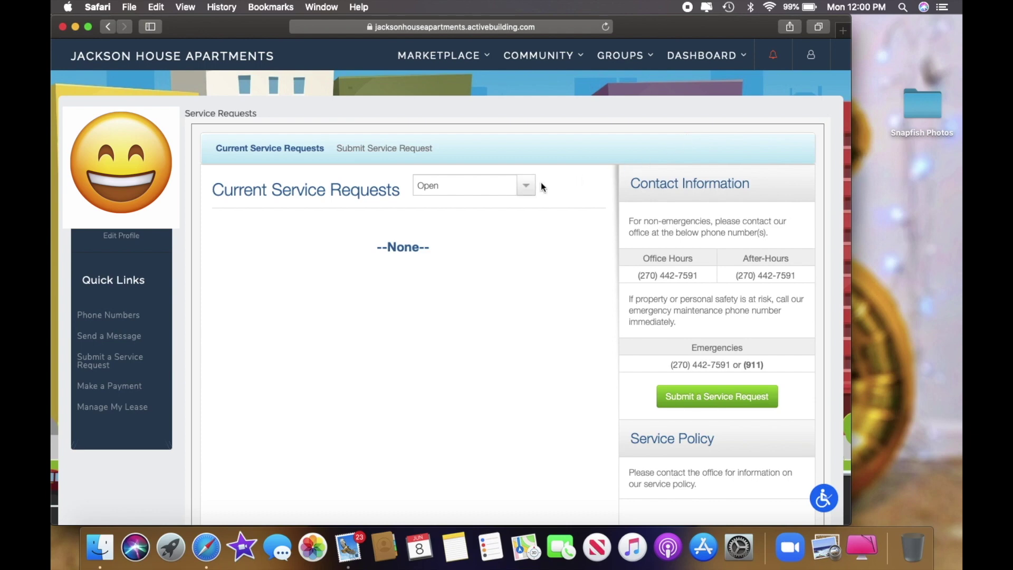
click(689, 397)
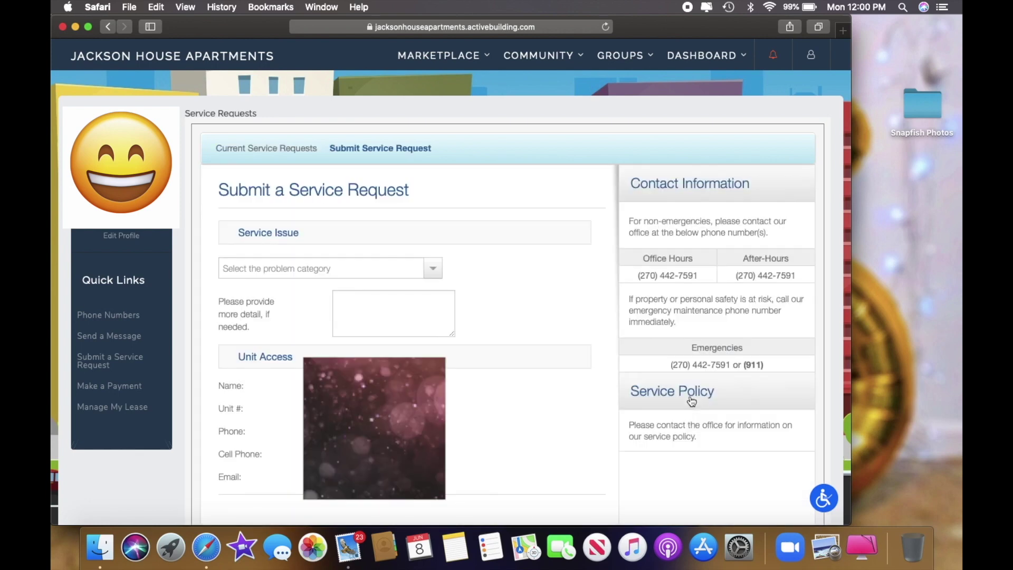
Step: Set the service issue category to Electrical and lighting and the location to Bathroom
click(434, 269)
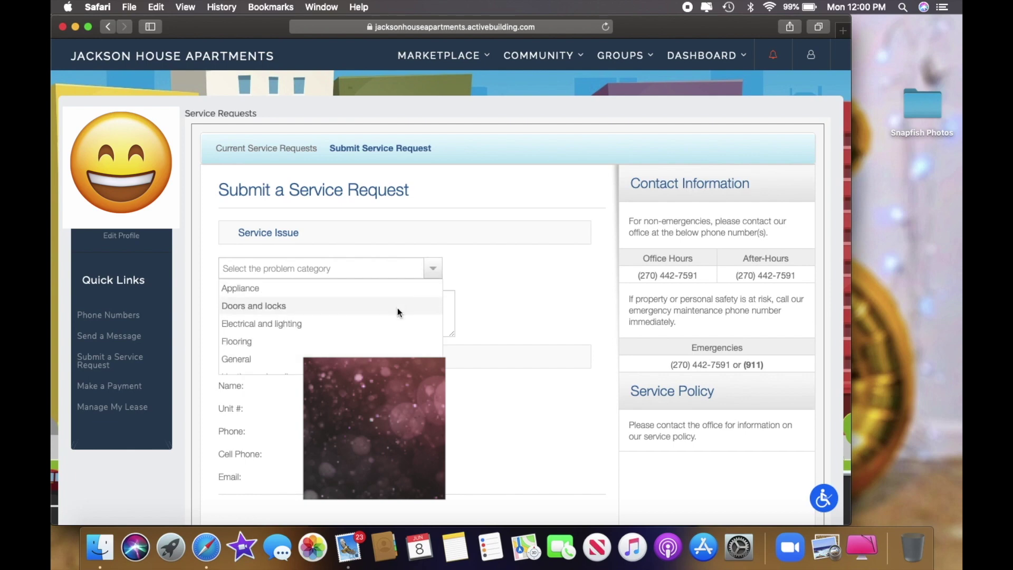
click(394, 321)
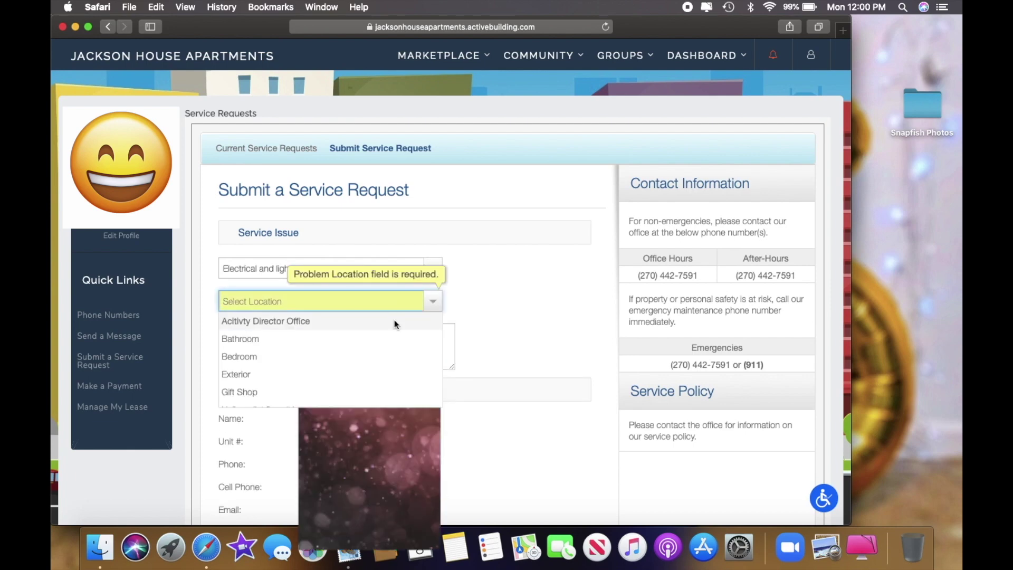
key(Escape)
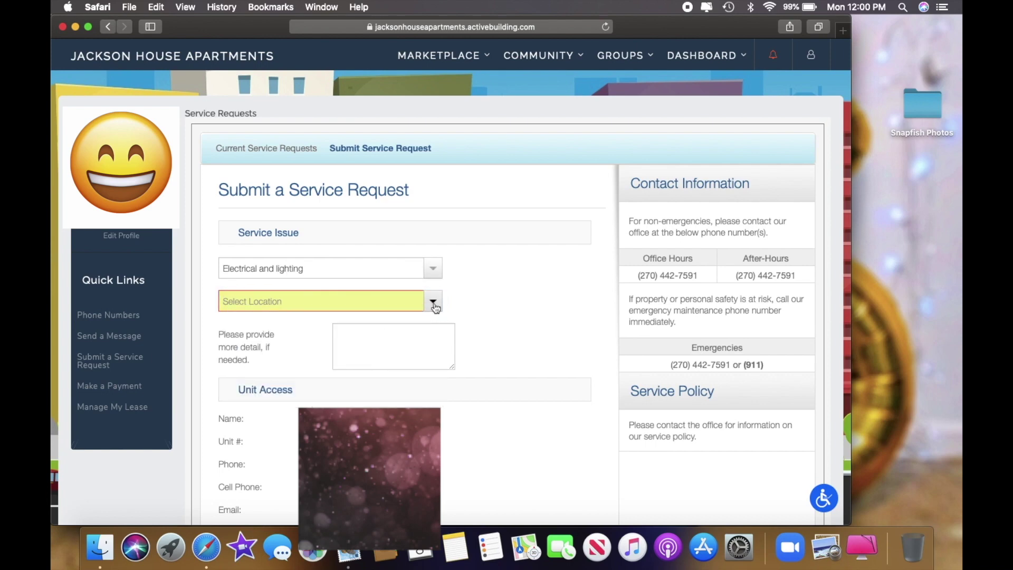
click(434, 301)
click(404, 338)
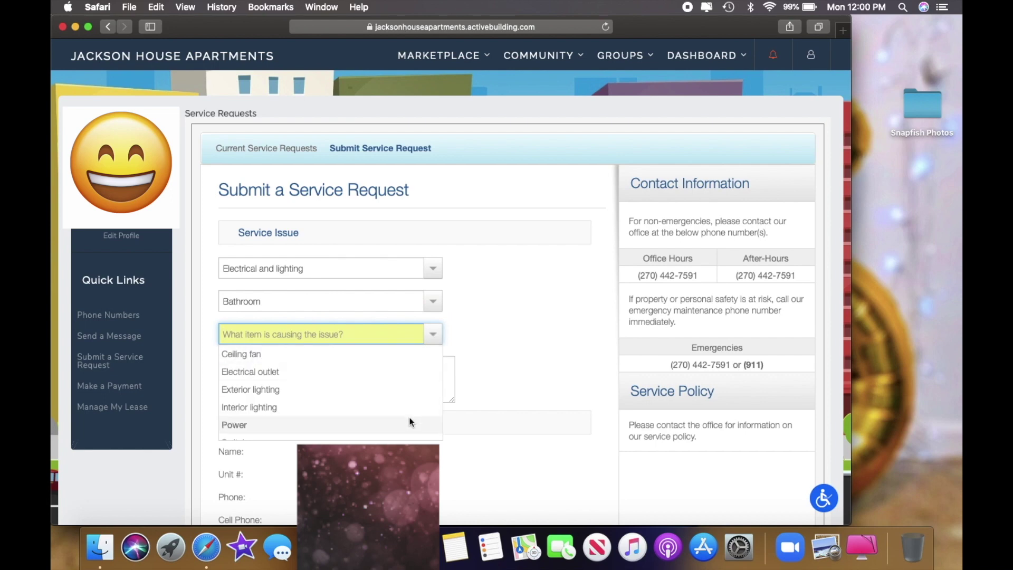
Step: Set the problem item to Interior lighting and the issue to 'Light bulb is out'
click(414, 404)
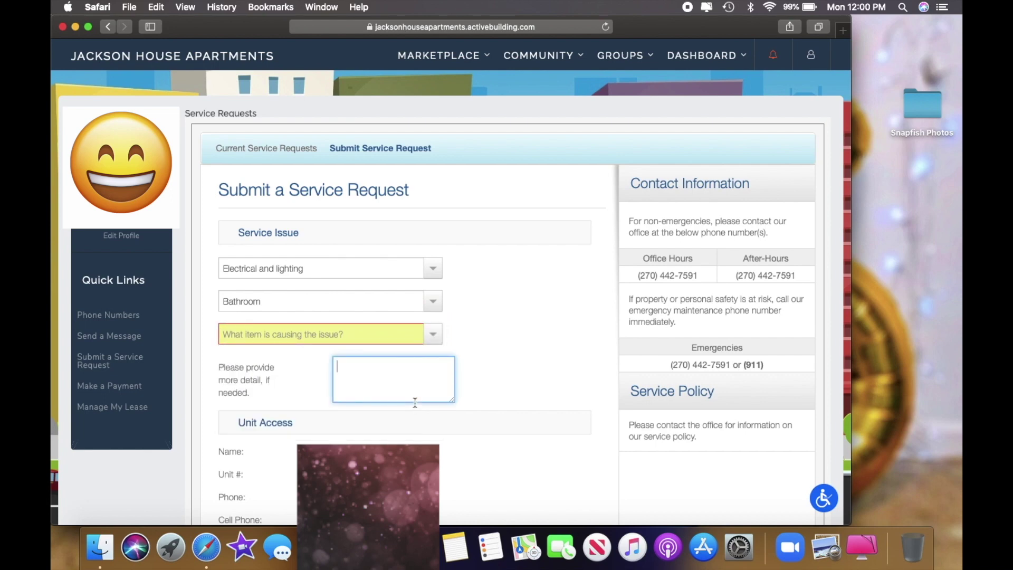
click(433, 335)
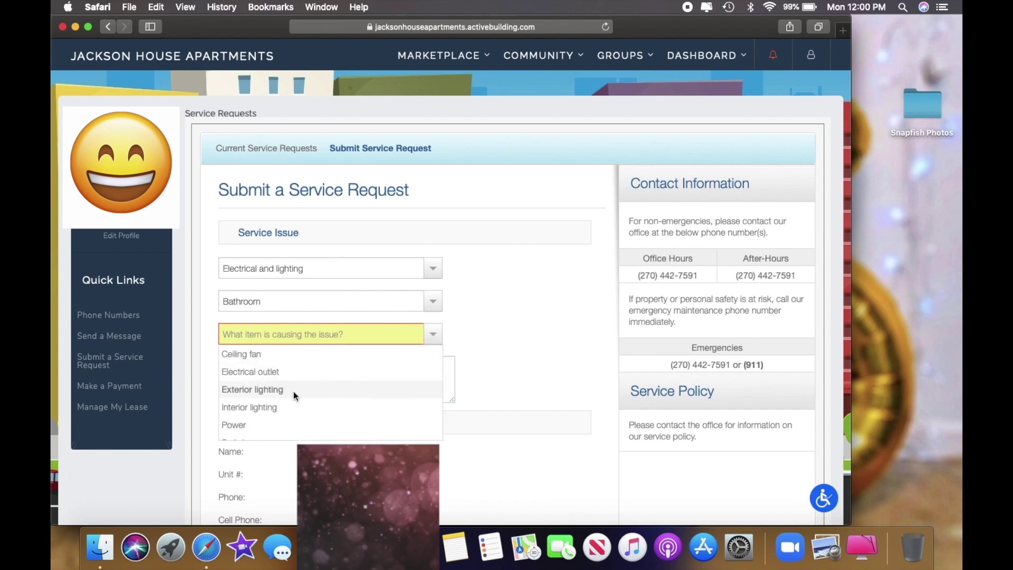
click(272, 390)
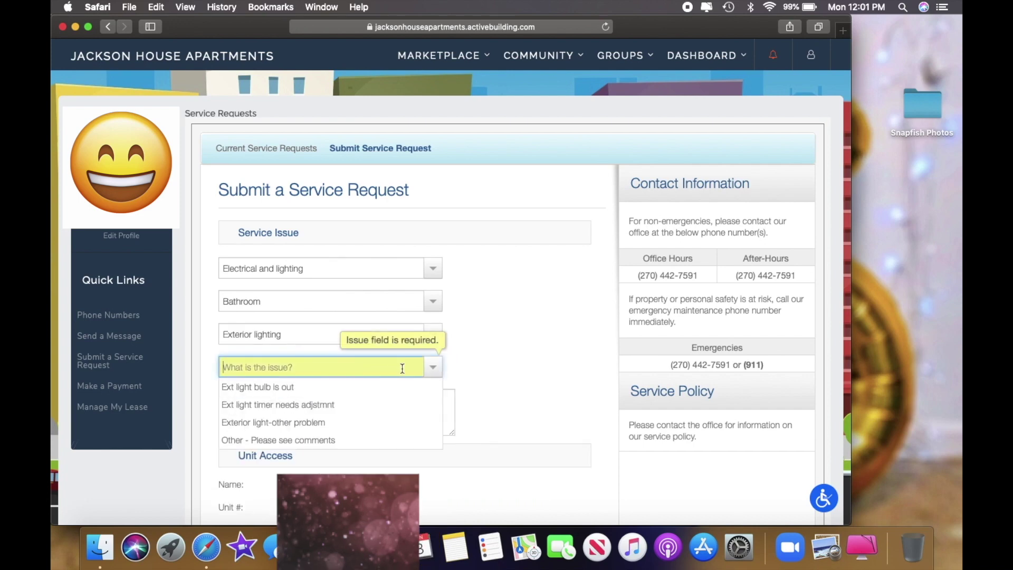
click(434, 335)
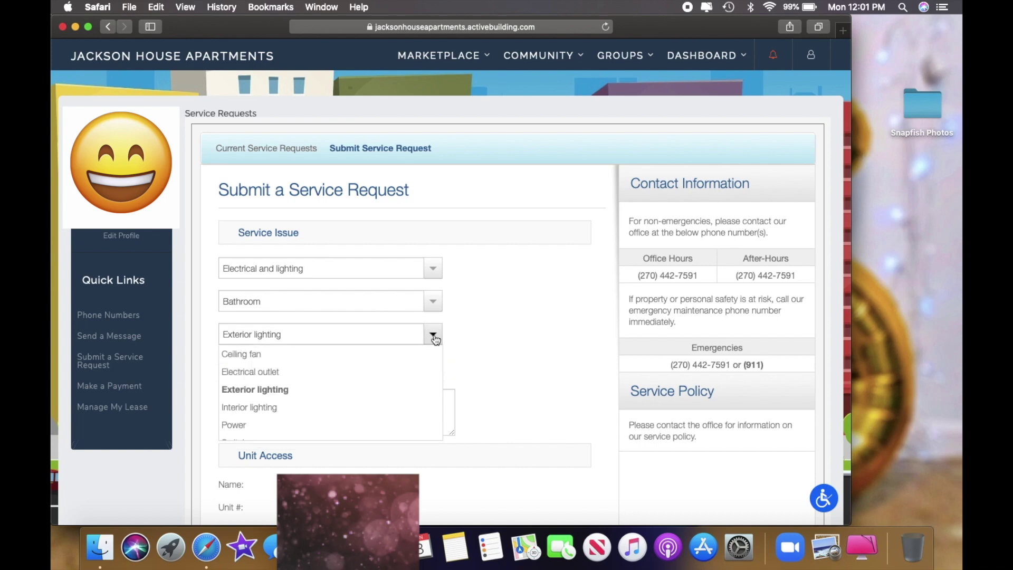
click(299, 406)
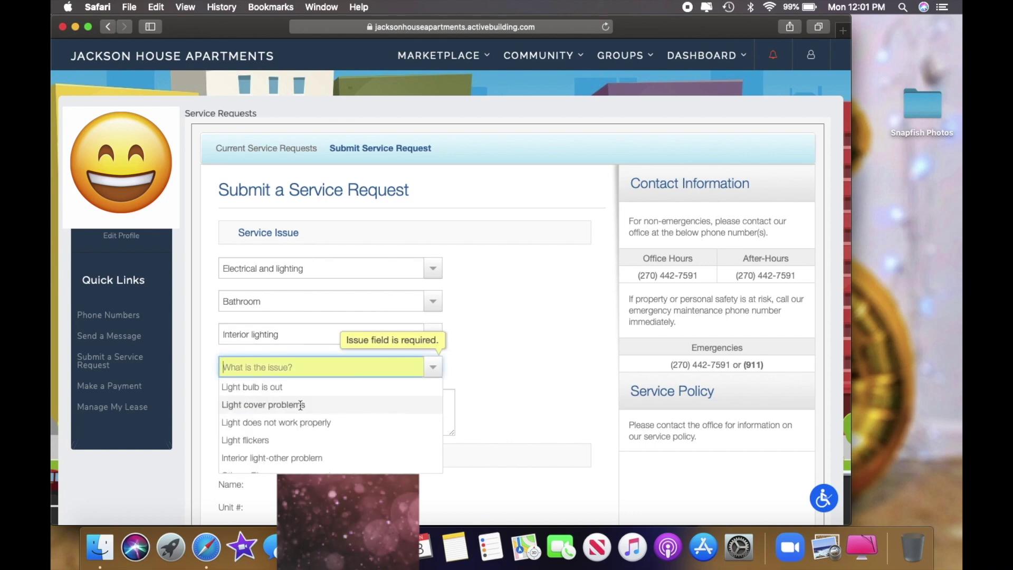
click(506, 356)
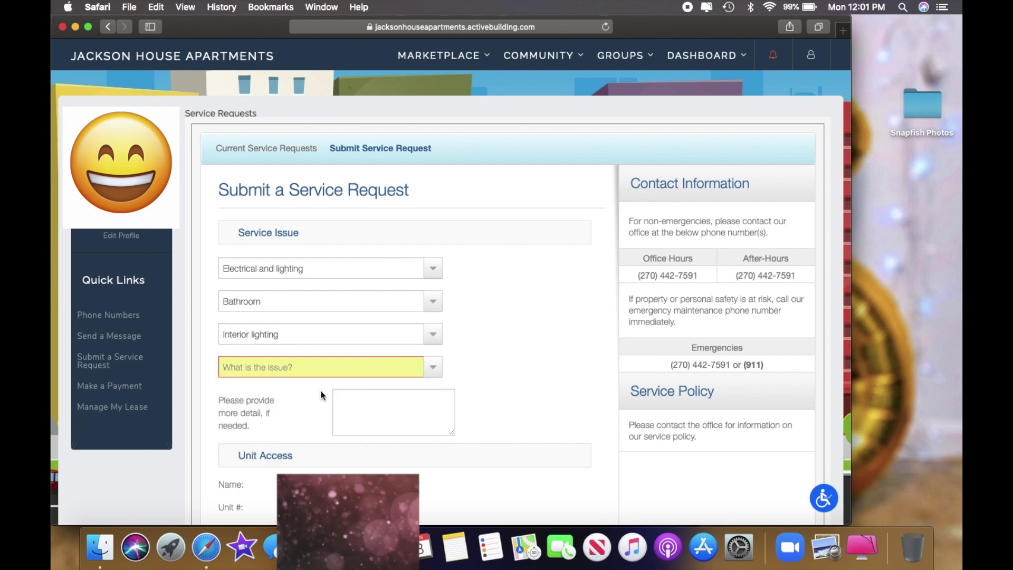
click(433, 367)
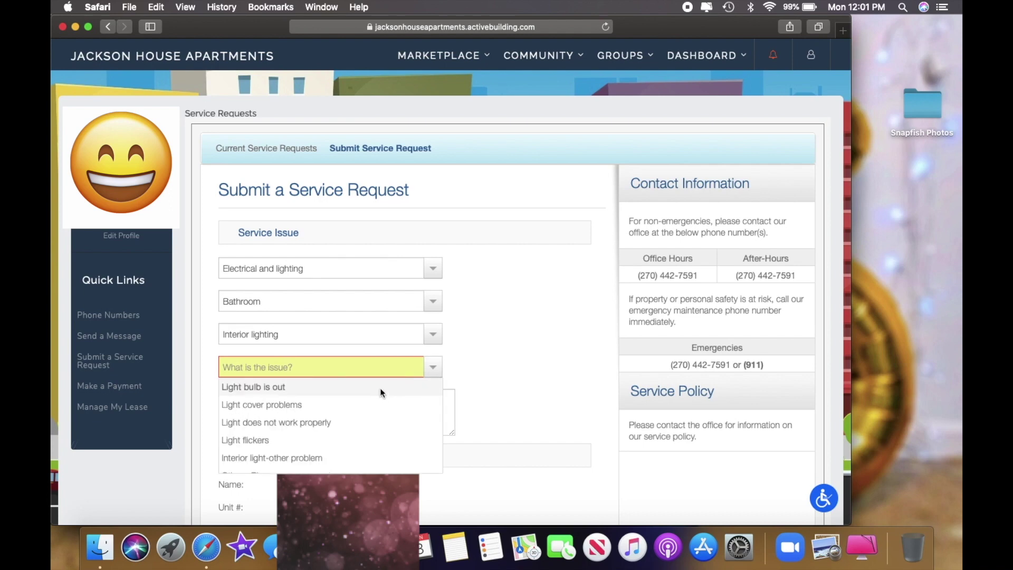
click(271, 387)
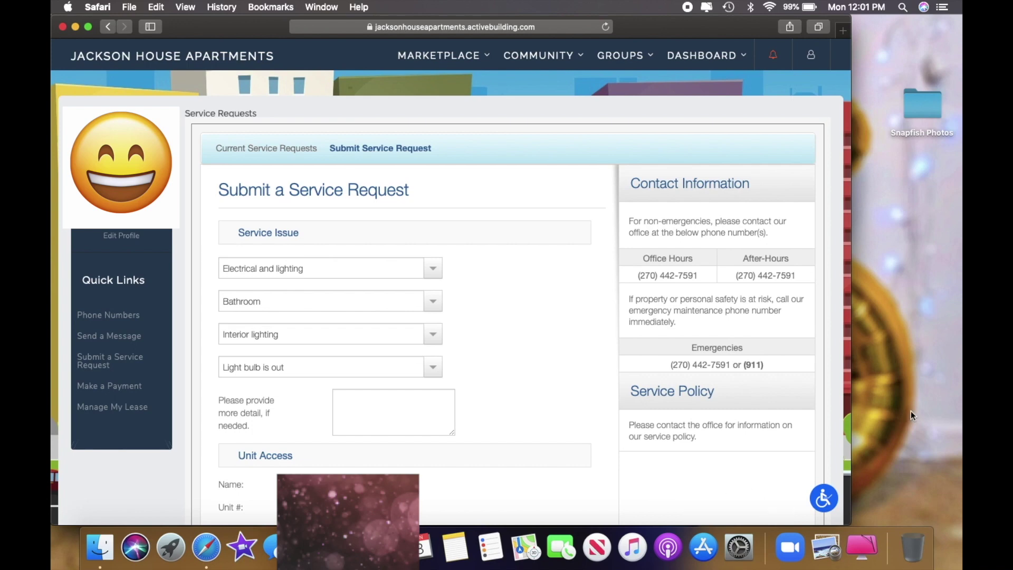
scroll(673, 349, down, 5)
scroll(670, 317, down, 3)
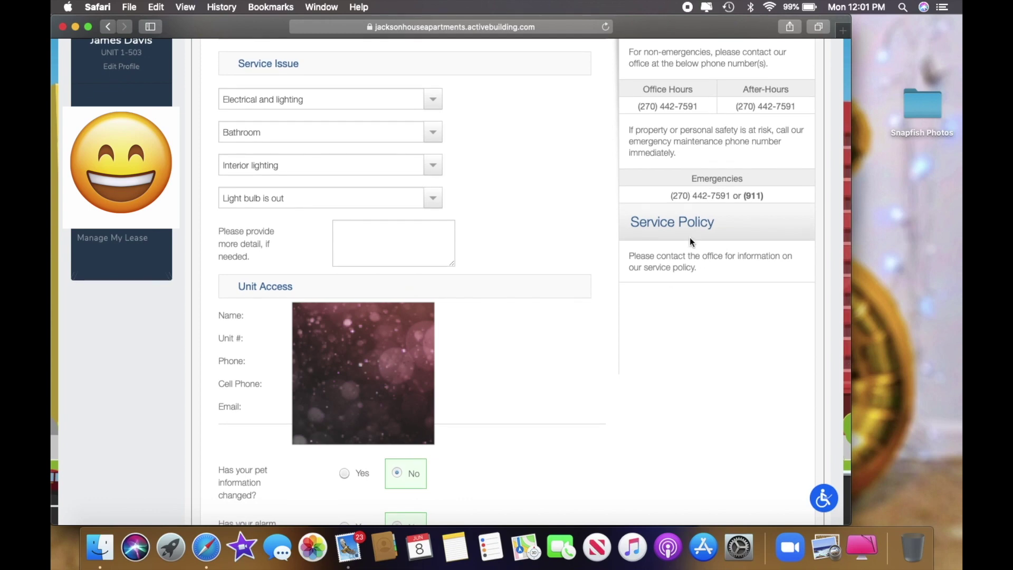
scroll(728, 277, down, 3)
scroll(730, 278, down, 3)
scroll(731, 278, down, 3)
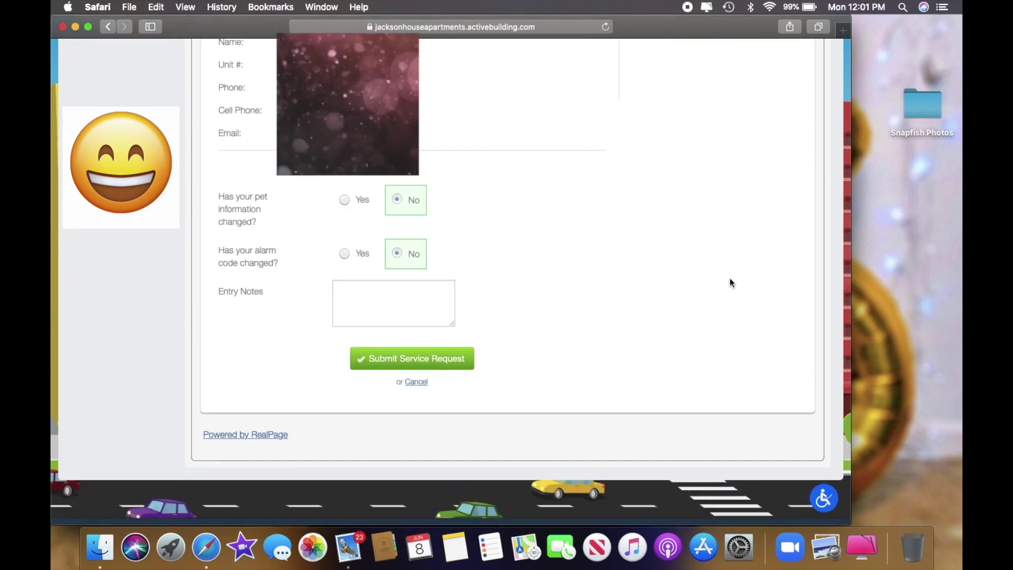
Step: Submit the light bulb service request, then go to the Payment Center
click(444, 359)
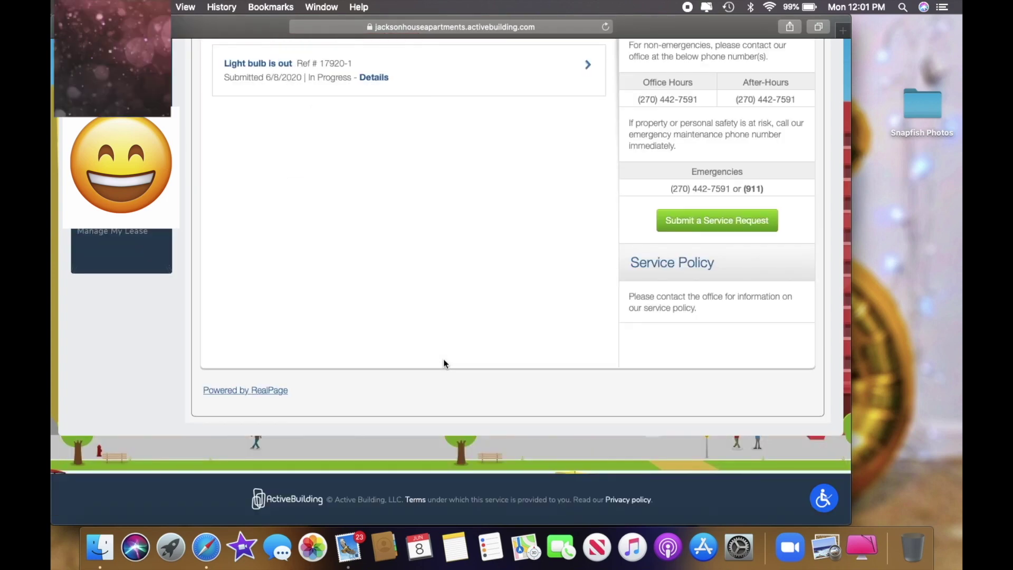
scroll(443, 358, up, 5)
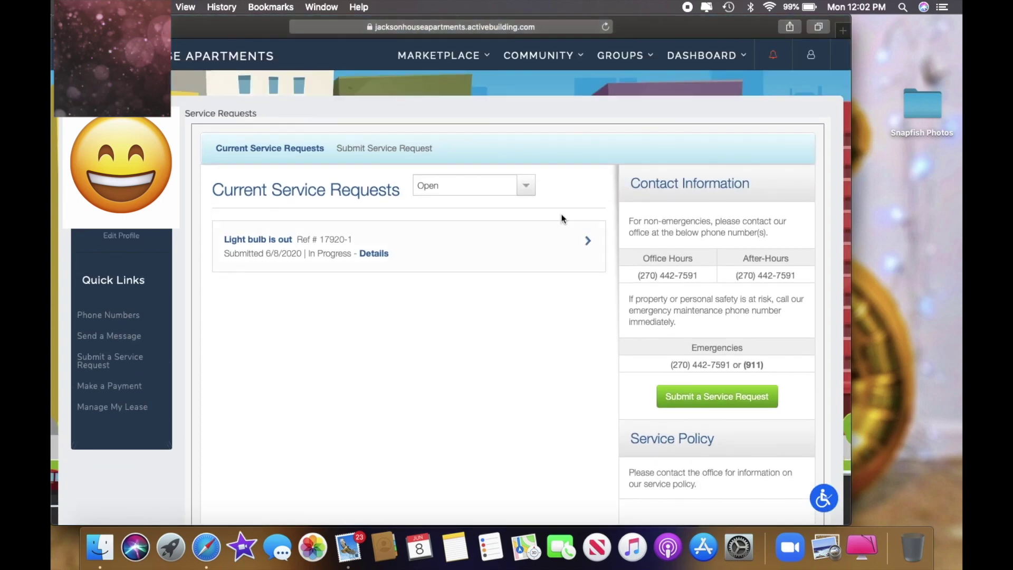
click(716, 55)
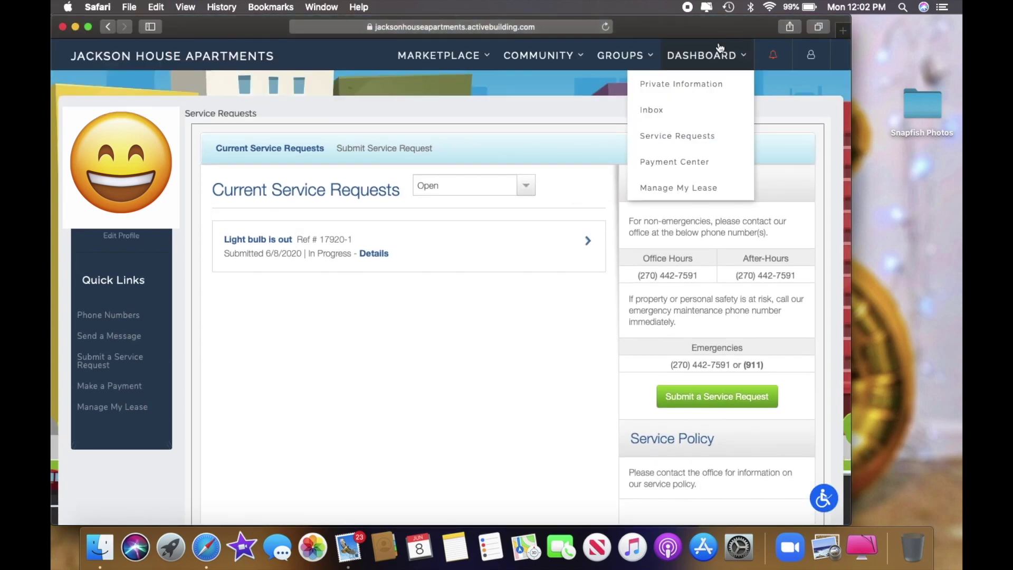
click(685, 161)
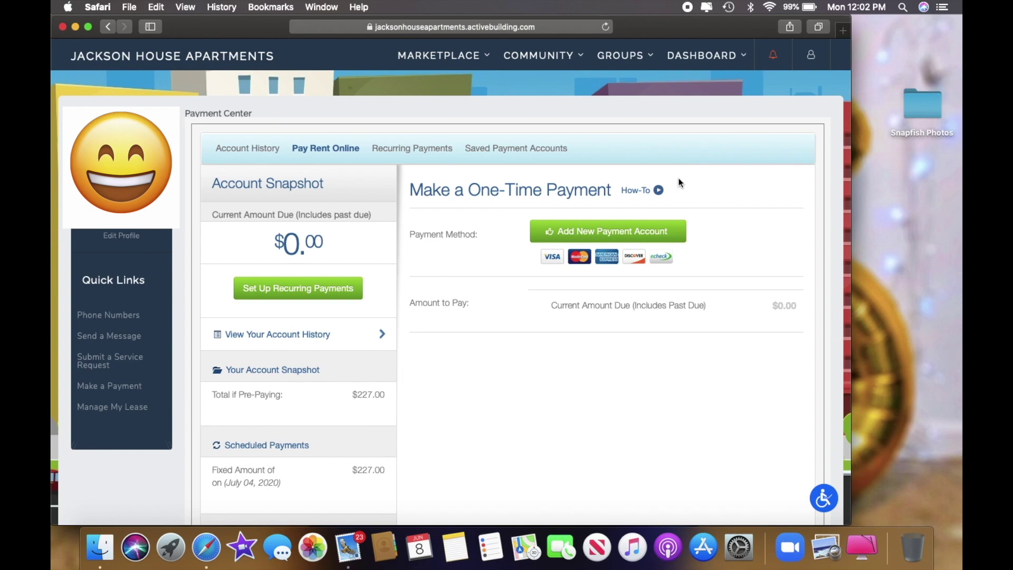
scroll(683, 166, down, 5)
scroll(687, 179, down, 2)
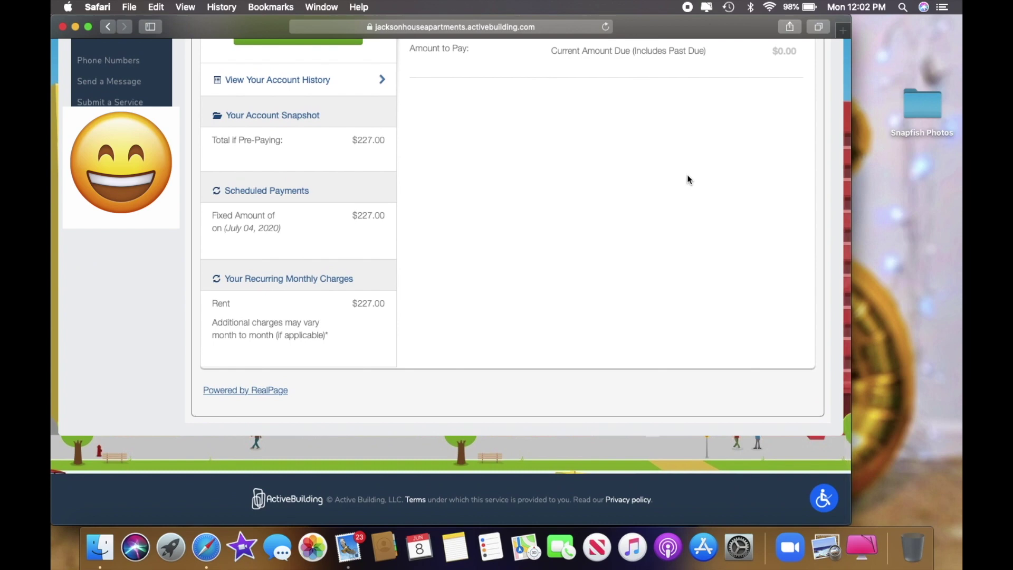
scroll(688, 179, up, 6)
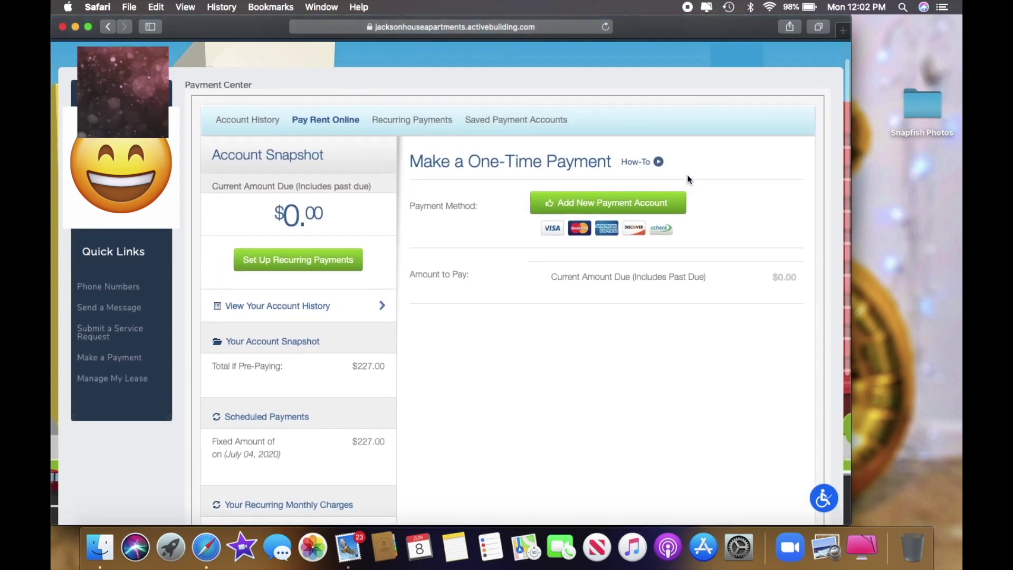
scroll(687, 179, up, 1)
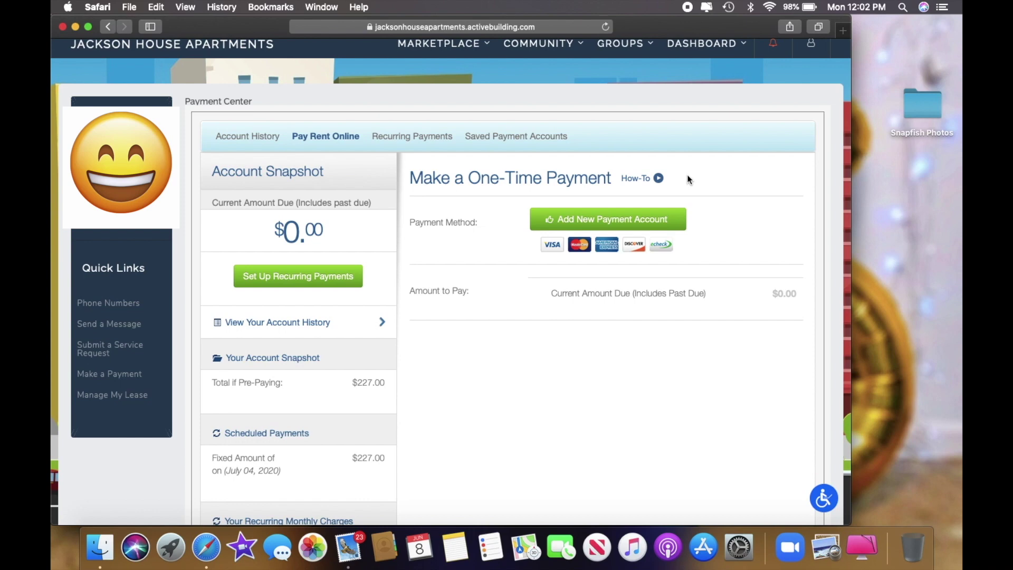
scroll(687, 179, up, 1)
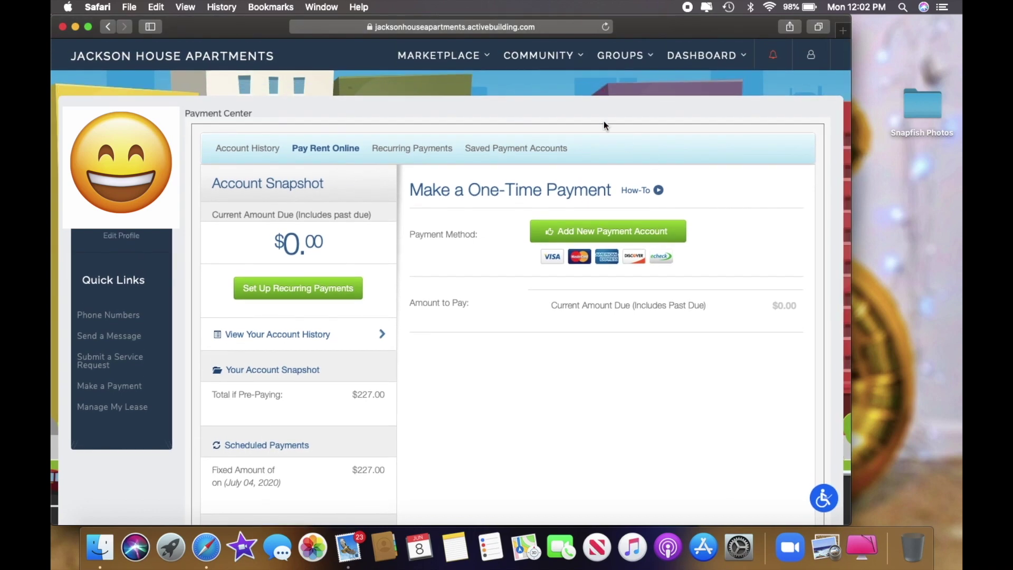
Step: Return to the Jackson House Community Activity feed and start a new message from Quick Links
click(237, 54)
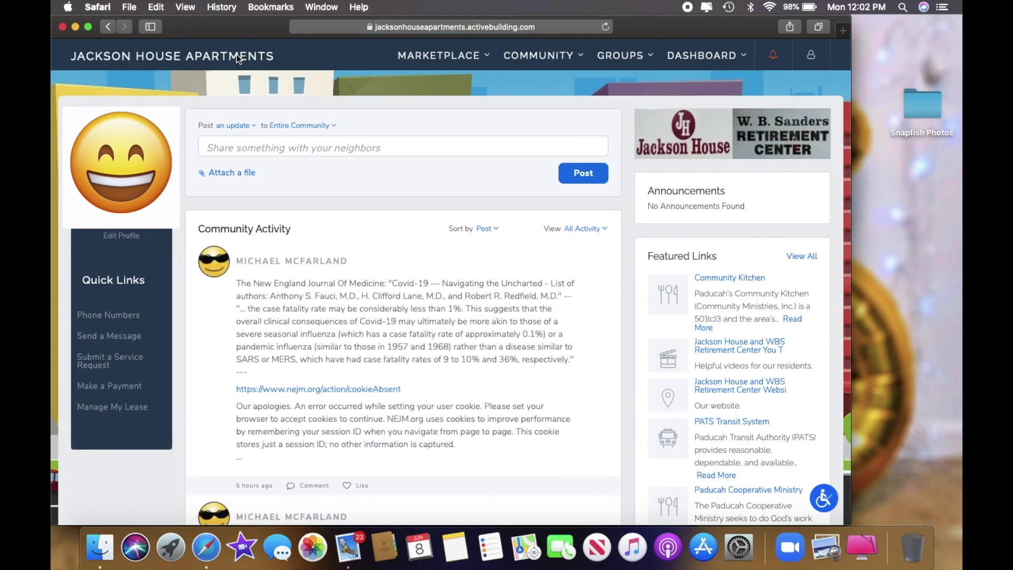
mouse_move(538, 55)
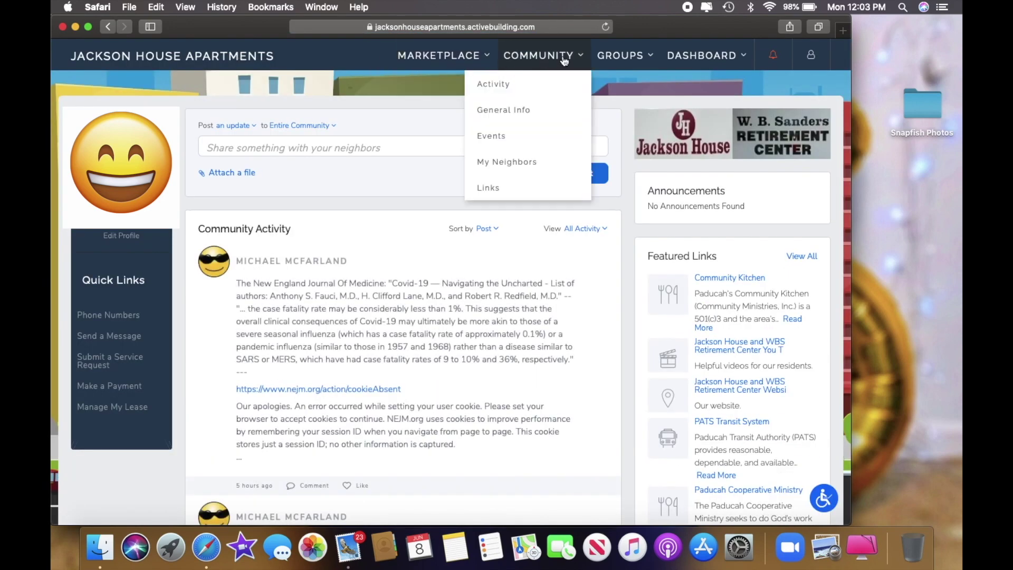
scroll(471, 268, down, 5)
scroll(470, 267, down, 5)
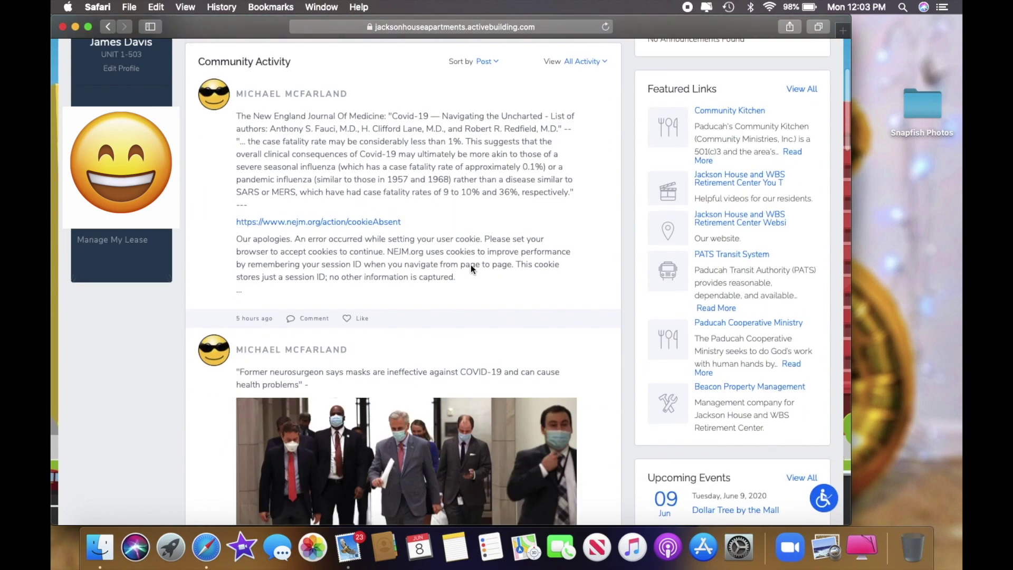
scroll(470, 268, down, 5)
scroll(471, 268, down, 3)
scroll(472, 267, down, 5)
scroll(472, 267, down, 4)
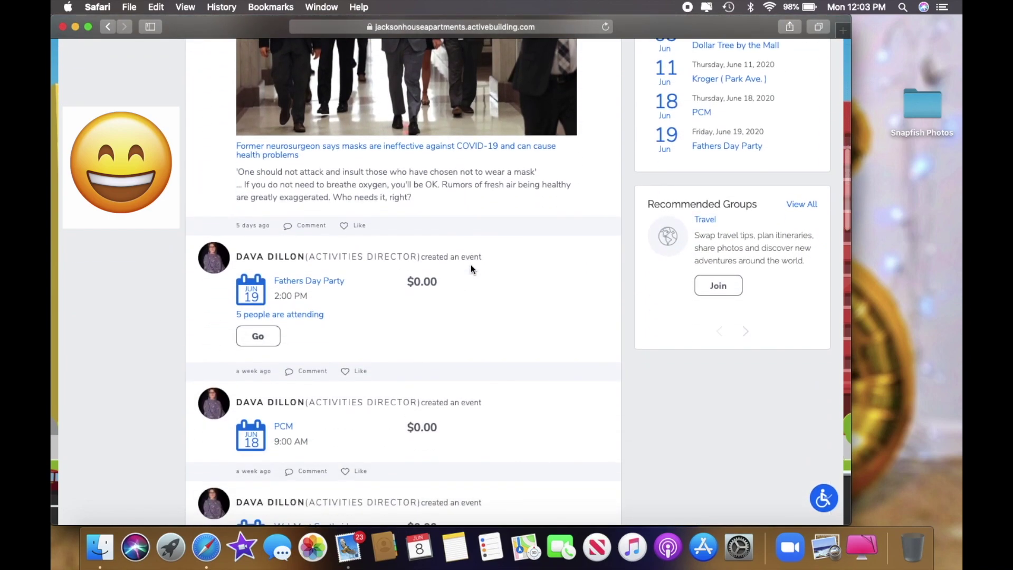
scroll(472, 267, down, 5)
scroll(471, 267, down, 3)
scroll(470, 268, down, 5)
scroll(471, 268, down, 3)
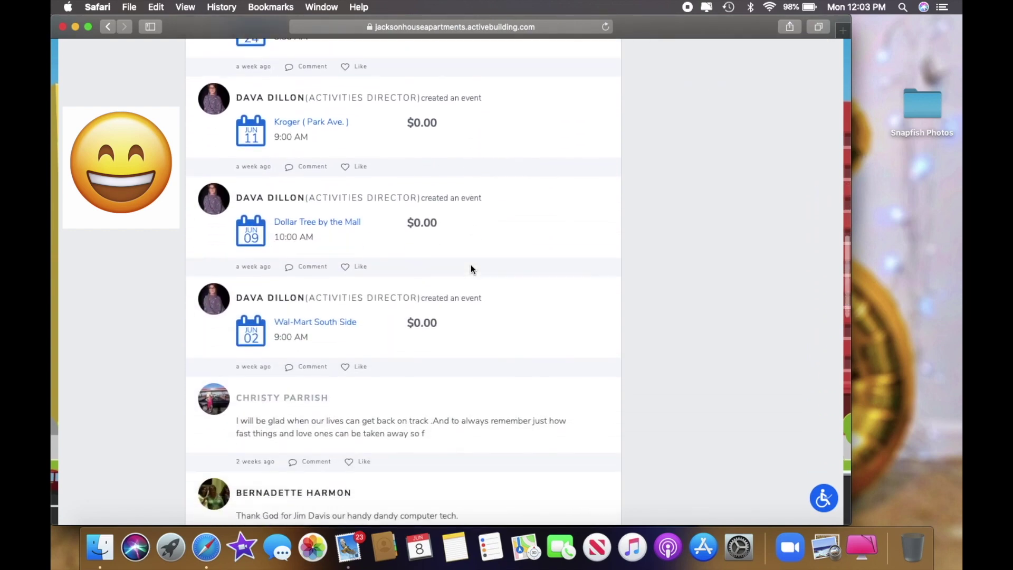
scroll(471, 268, down, 3)
scroll(472, 267, down, 2)
scroll(472, 267, down, 5)
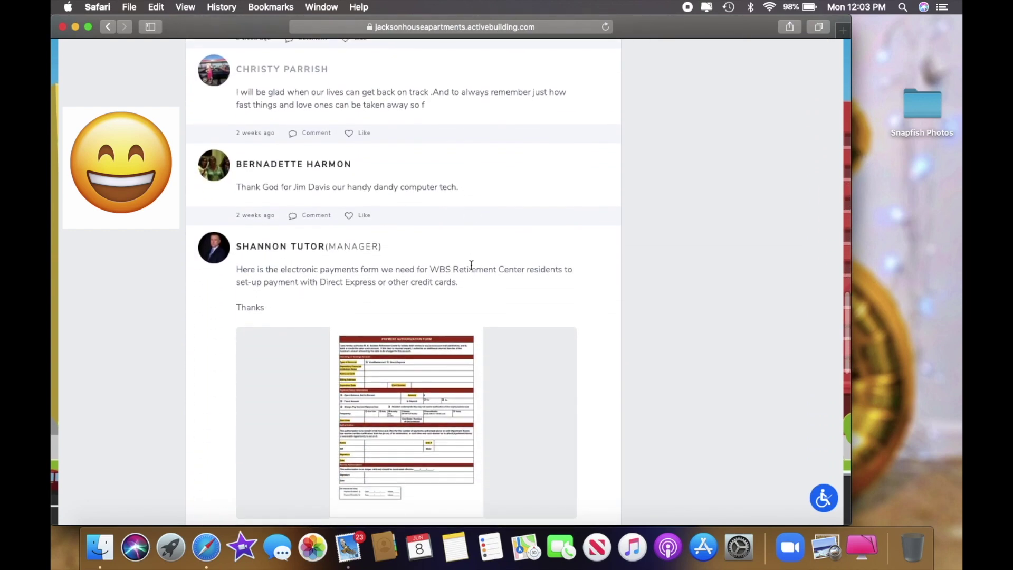
scroll(472, 268, down, 2)
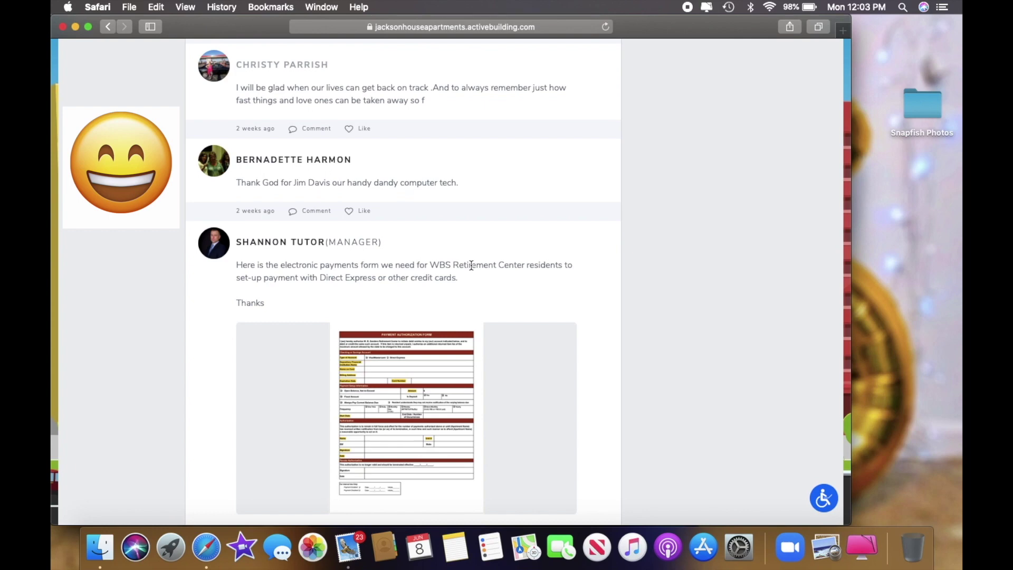
scroll(471, 266, up, 3)
scroll(471, 267, up, 3)
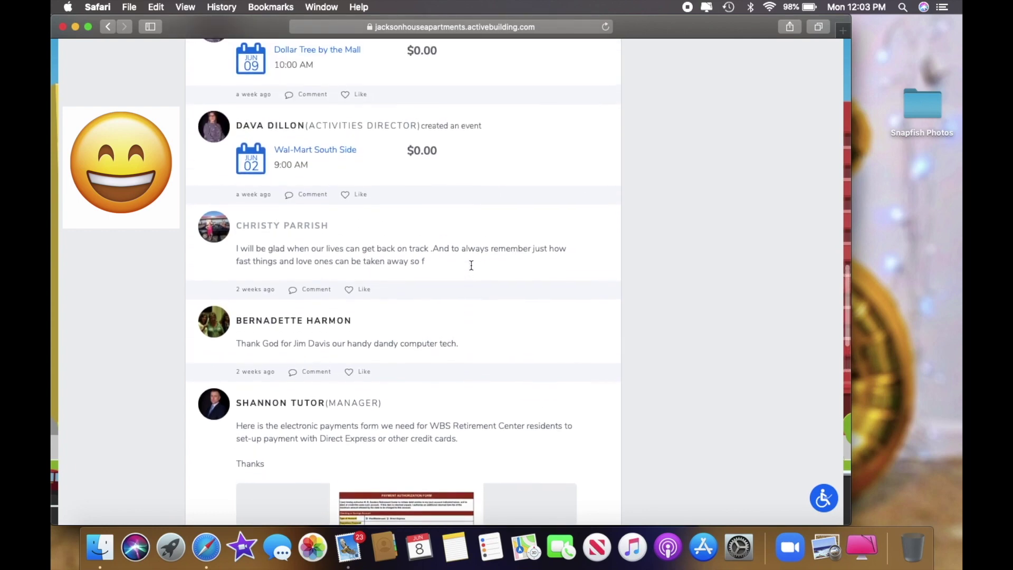
scroll(472, 266, up, 4)
scroll(471, 267, up, 3)
scroll(471, 268, up, 3)
scroll(471, 268, up, 3)
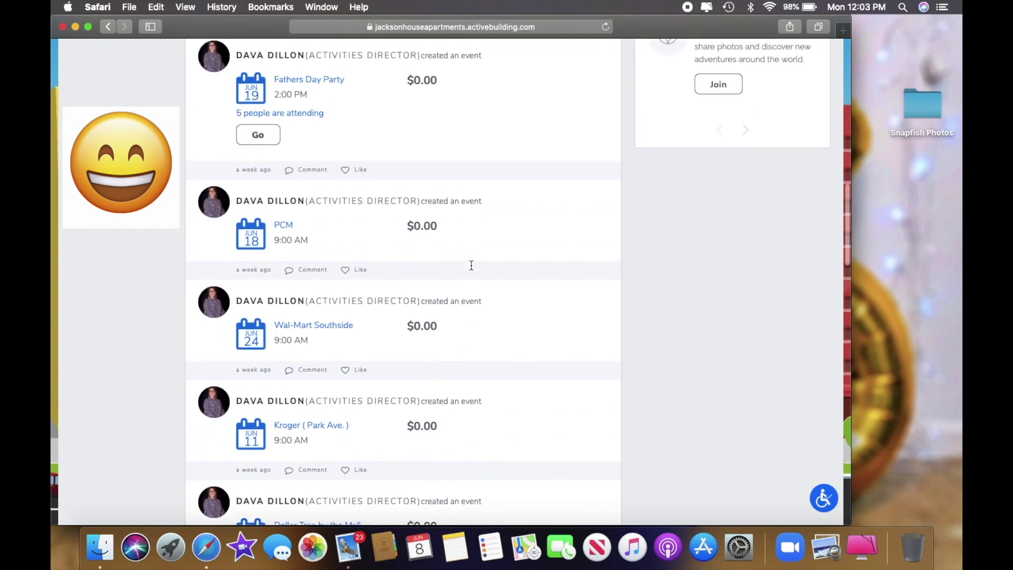
scroll(471, 268, up, 3)
scroll(471, 265, up, 3)
scroll(471, 264, up, 3)
scroll(470, 265, up, 3)
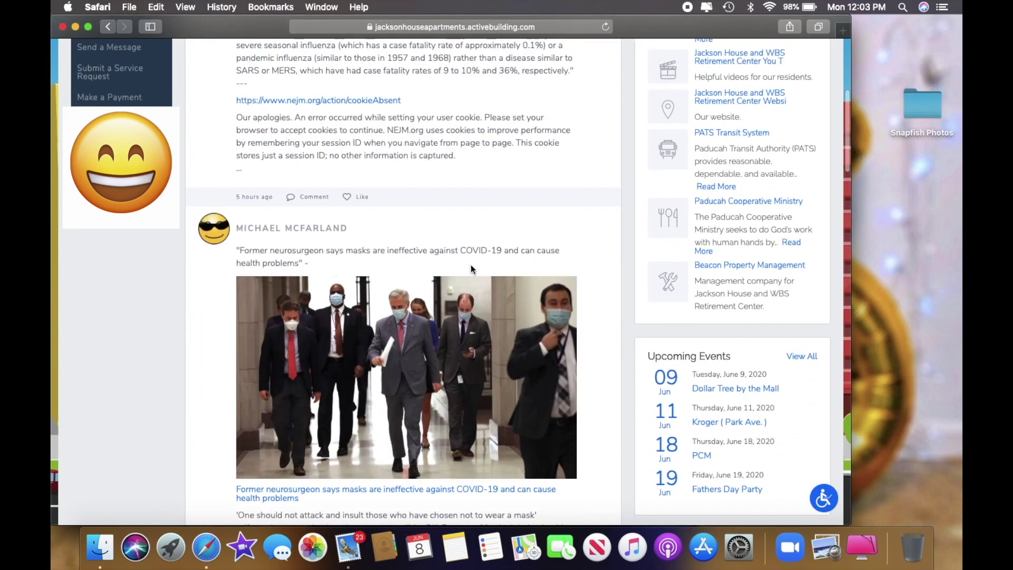
scroll(471, 265, up, 3)
scroll(471, 265, up, 5)
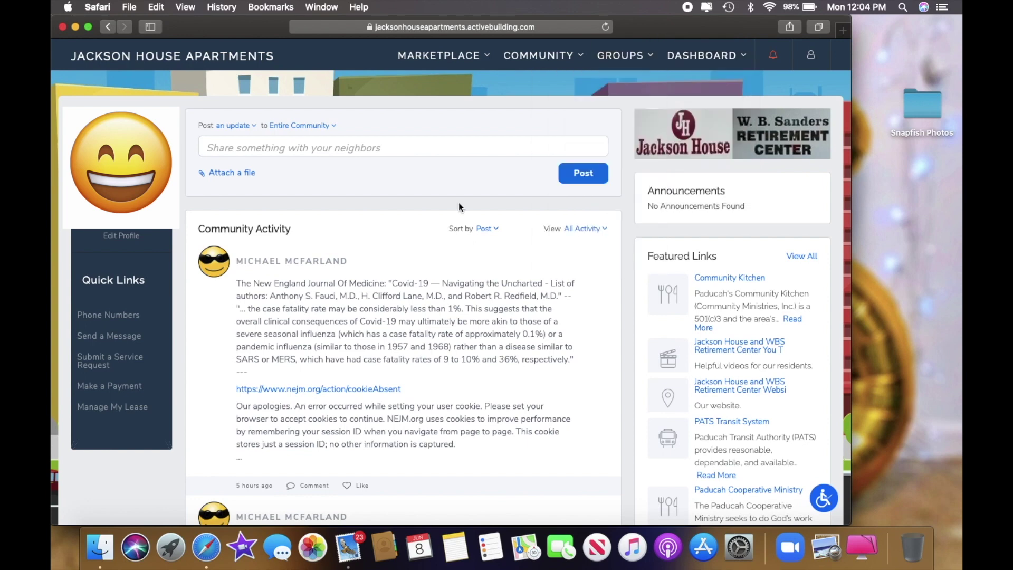
click(121, 342)
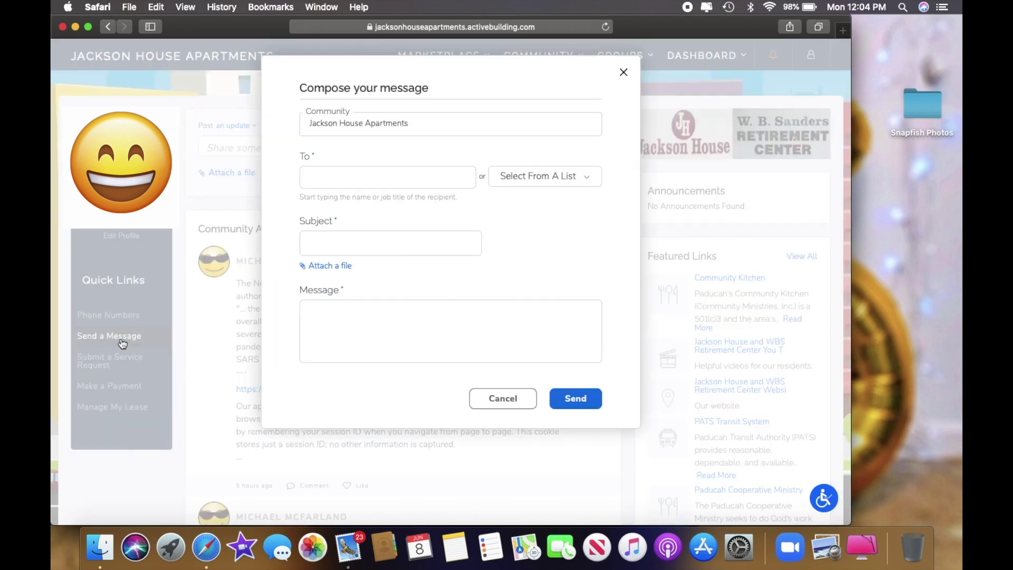
Step: Enter a recipient, the subject 'Service Request', and a note about a new apartment request
click(319, 173)
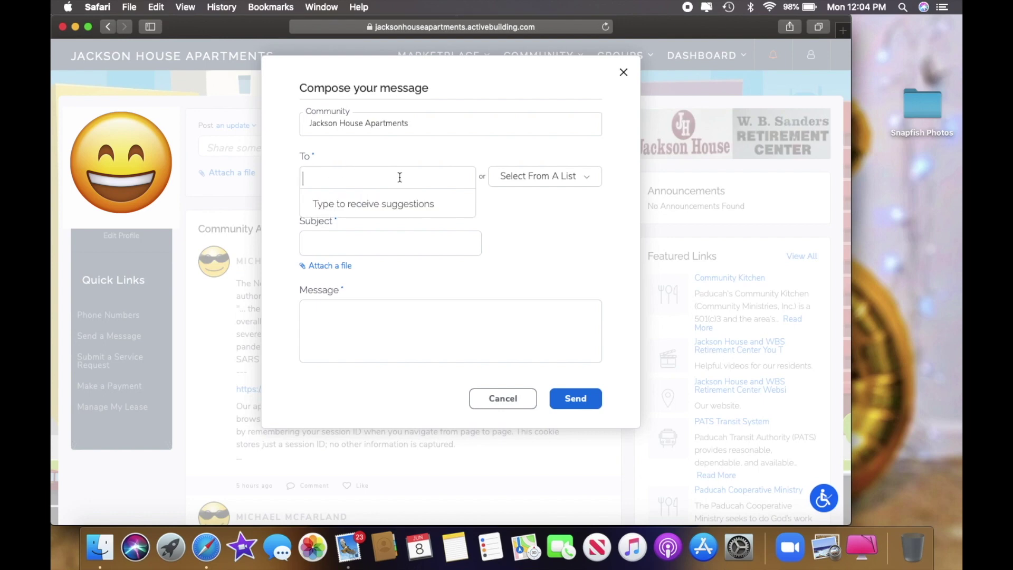
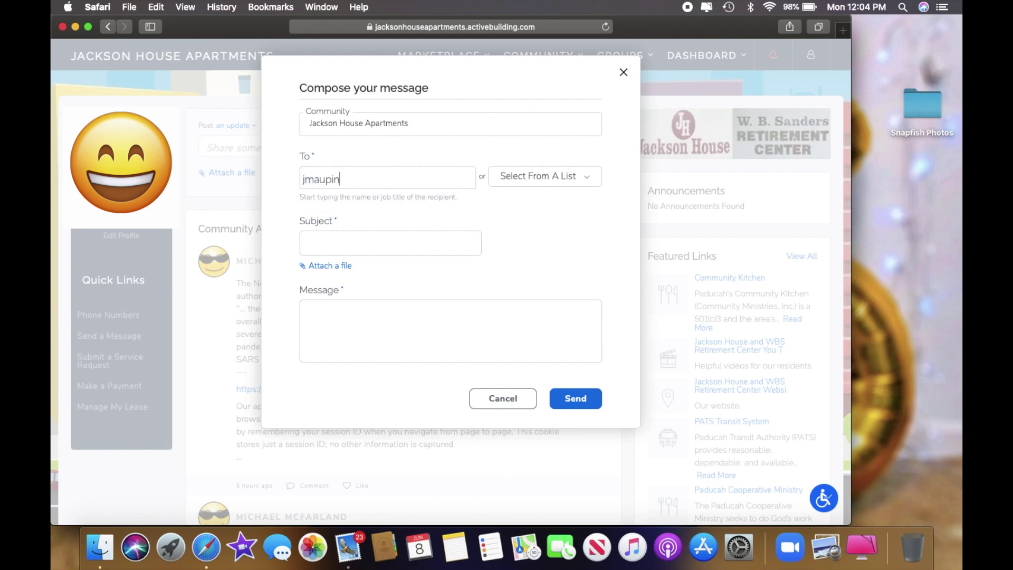
key(Tab)
text(R)
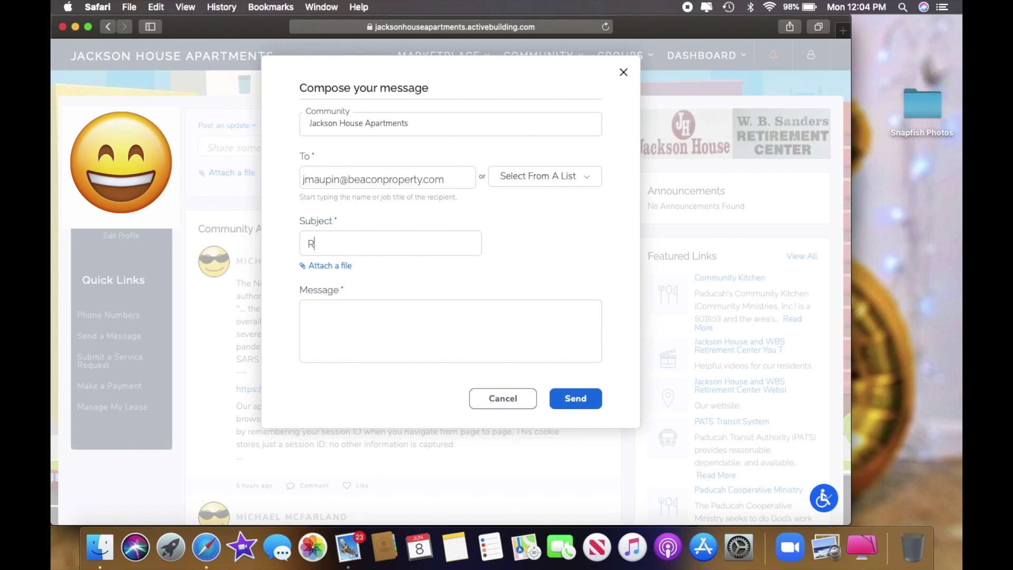
text(Service )
text(Request)
text(Just to give you a h)
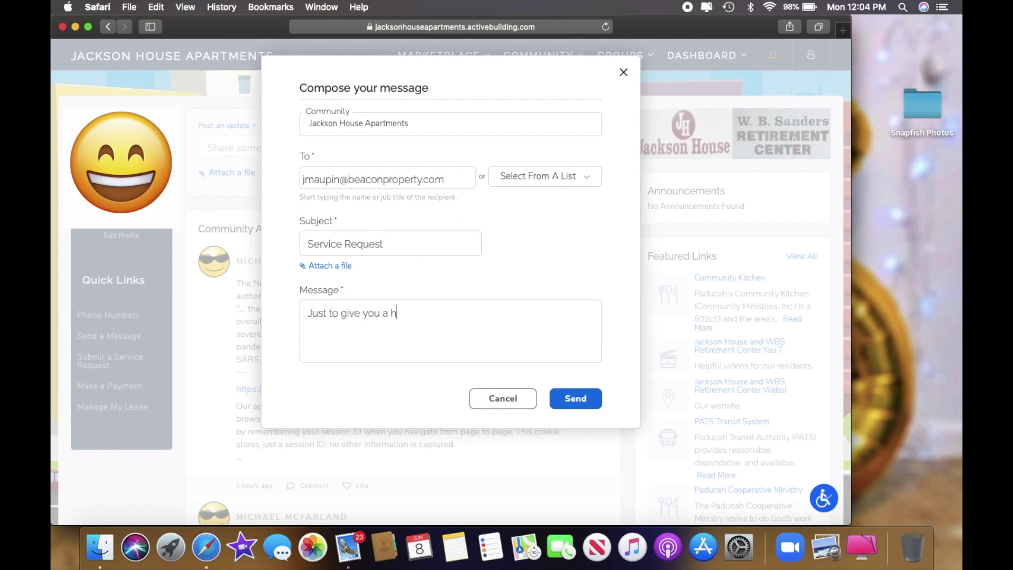
text(eas)
key(BackSpace)
key(BackSpace)
key(BackSpace)
text(a heads )
text(up , there is a )
text(new request)
text(for my aoar)
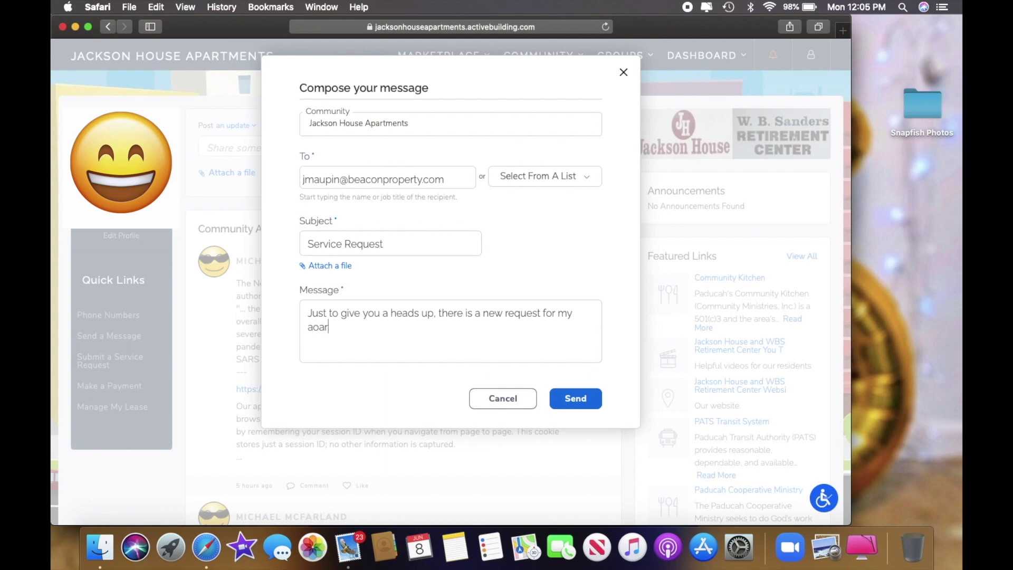
text(.)
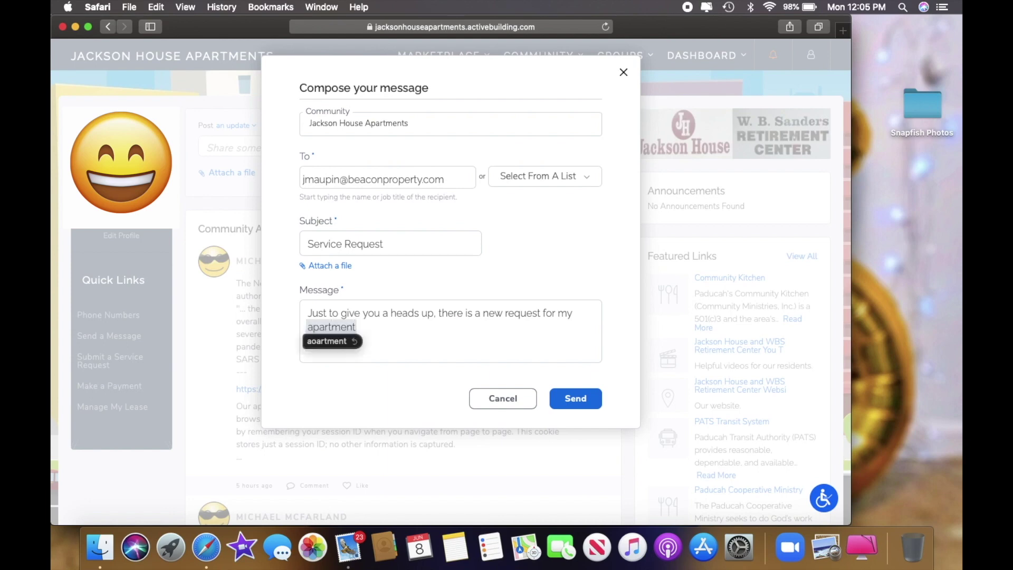
Step: After a failed send, add the Leasing group, then clear all recipient chips
click(584, 400)
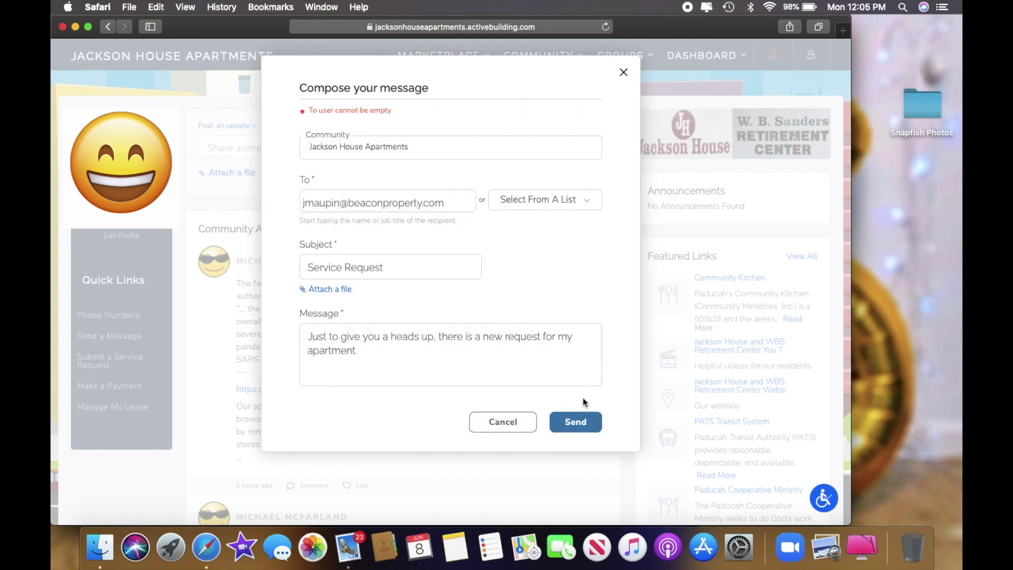
click(545, 198)
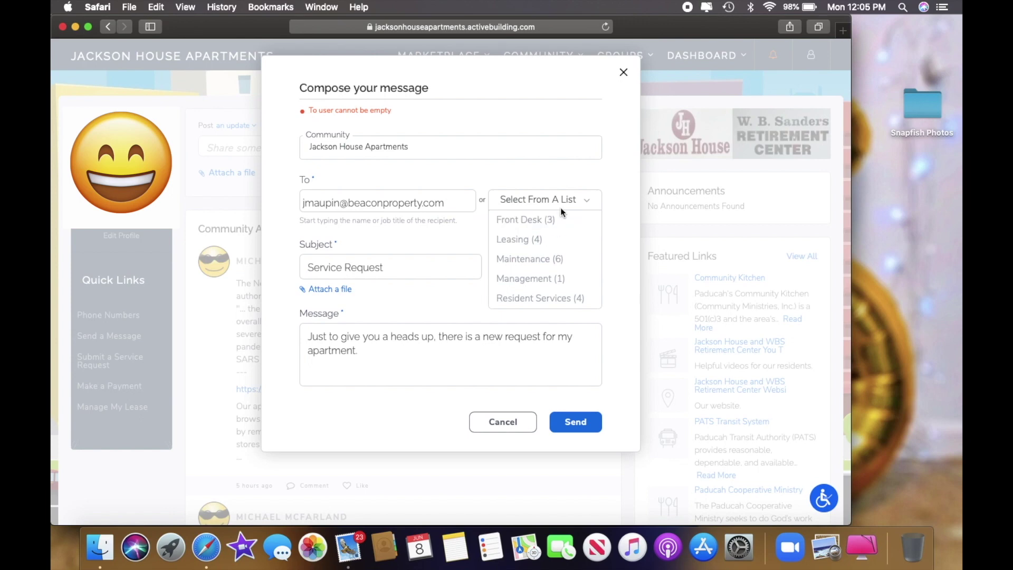
click(547, 242)
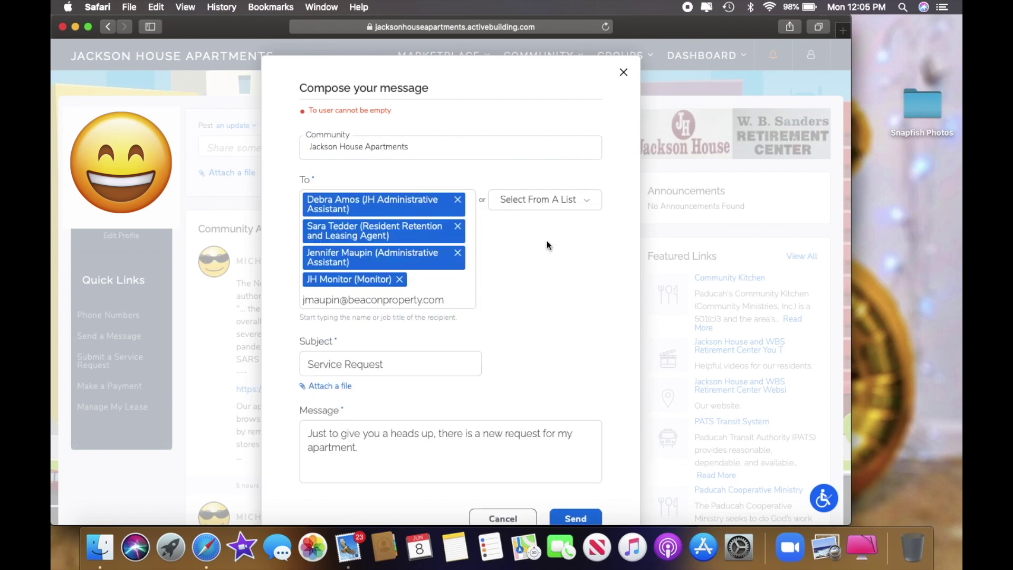
click(456, 203)
click(458, 201)
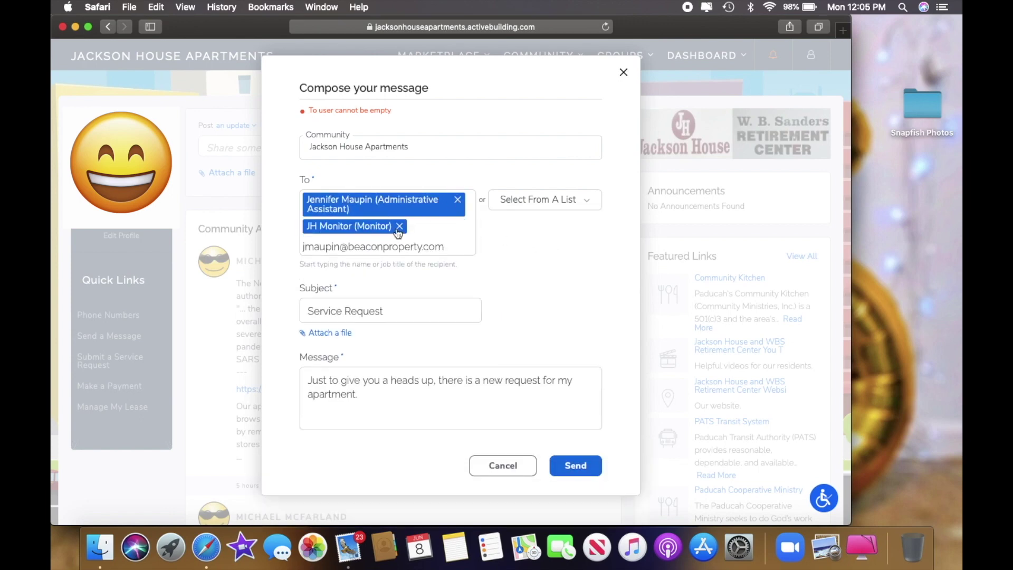
click(399, 231)
key(BackSpace)
key(BackSpace)
key(BackSpace)
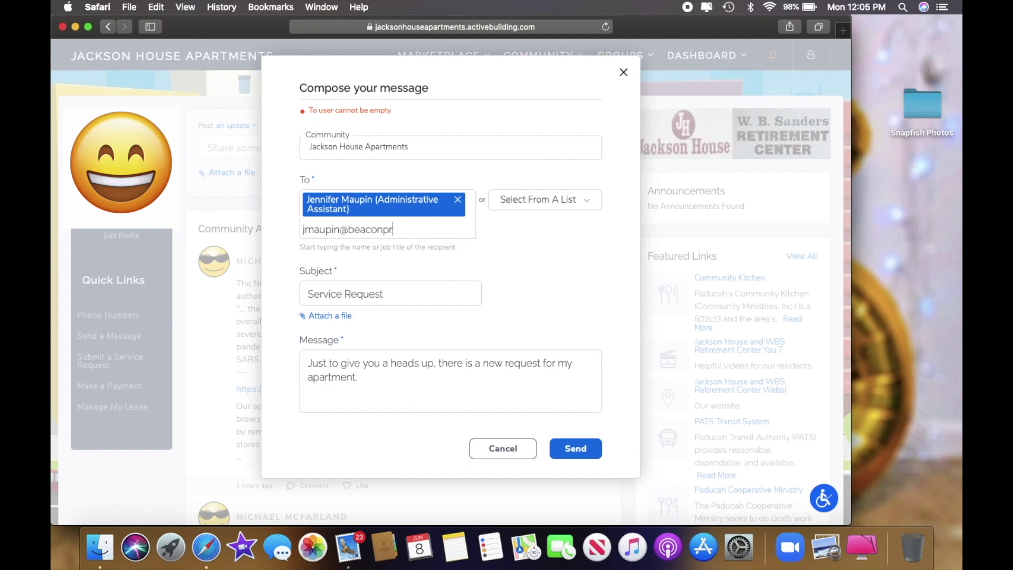
key(BackSpace)
key(BackSpace)
key(BackSpace)
key(BackSpace)
key(BackSpace)
key(BackSpace)
Step: Re-add Leasing, keep one staff member, send the message, and view all upcoming events
click(554, 199)
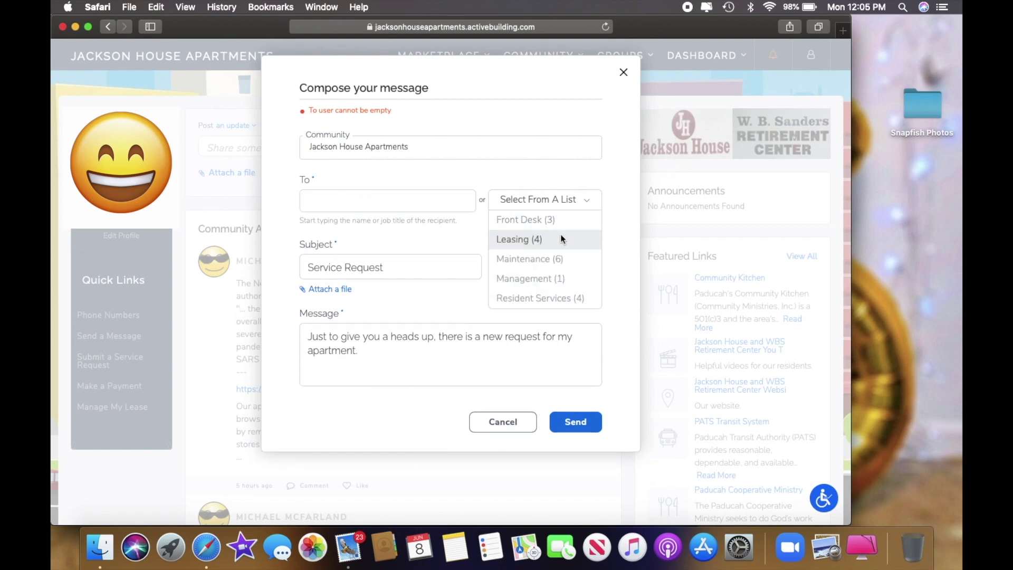
click(518, 240)
click(404, 279)
click(458, 226)
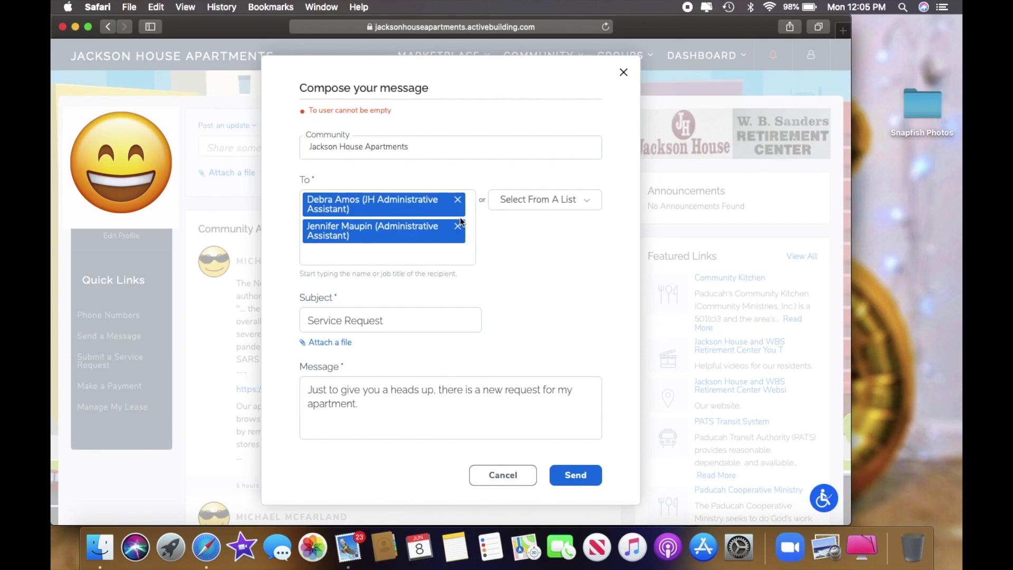
click(458, 199)
click(576, 449)
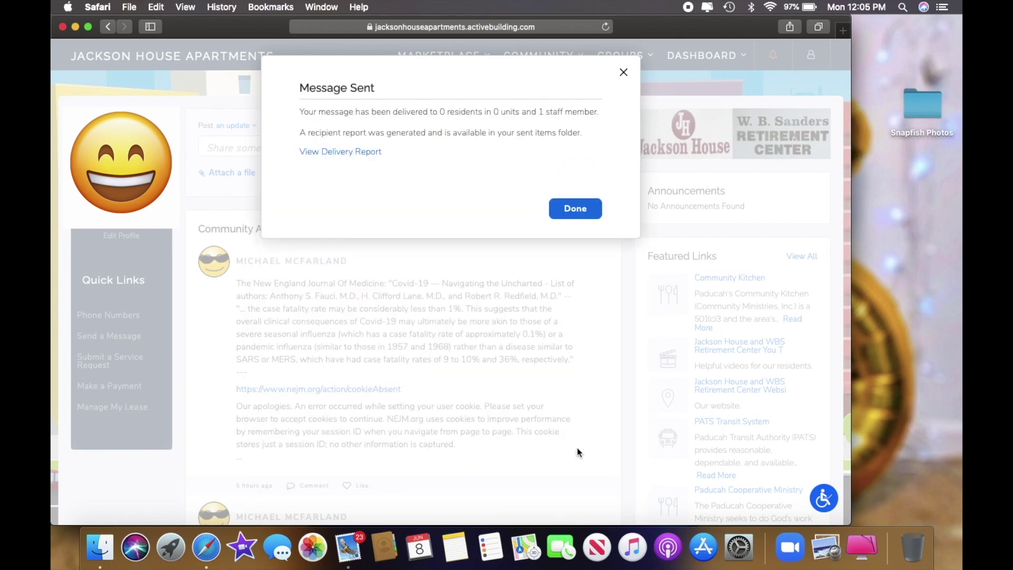
click(576, 209)
scroll(570, 211, down, 10)
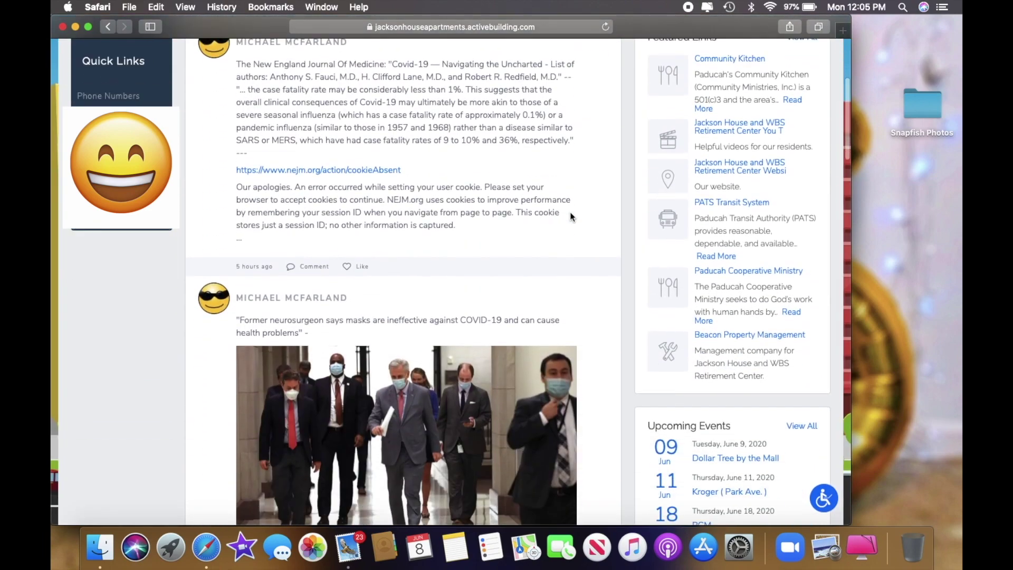
scroll(570, 211, down, 3)
click(801, 265)
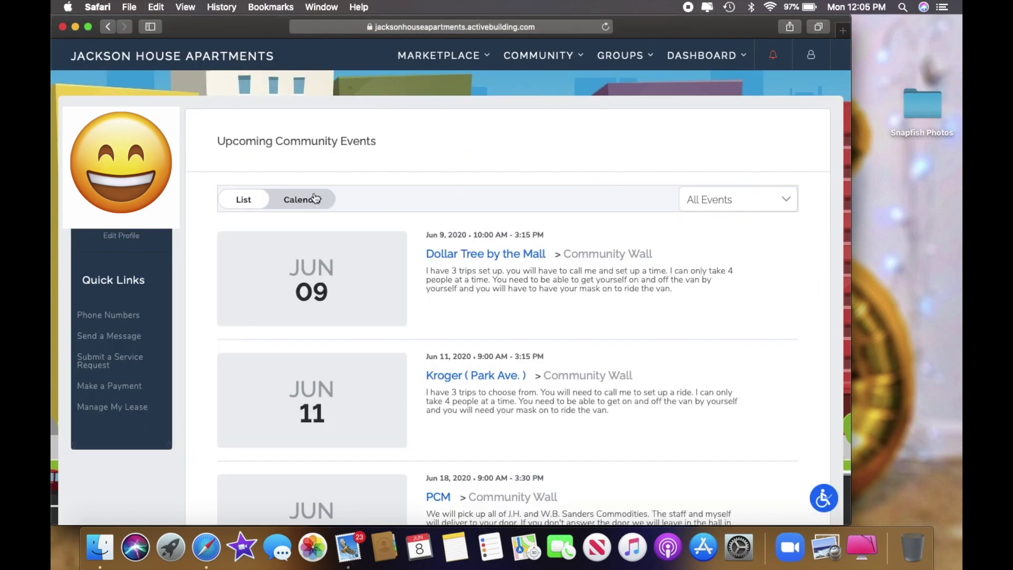
scroll(322, 271, down, 5)
scroll(322, 272, down, 5)
scroll(323, 272, down, 3)
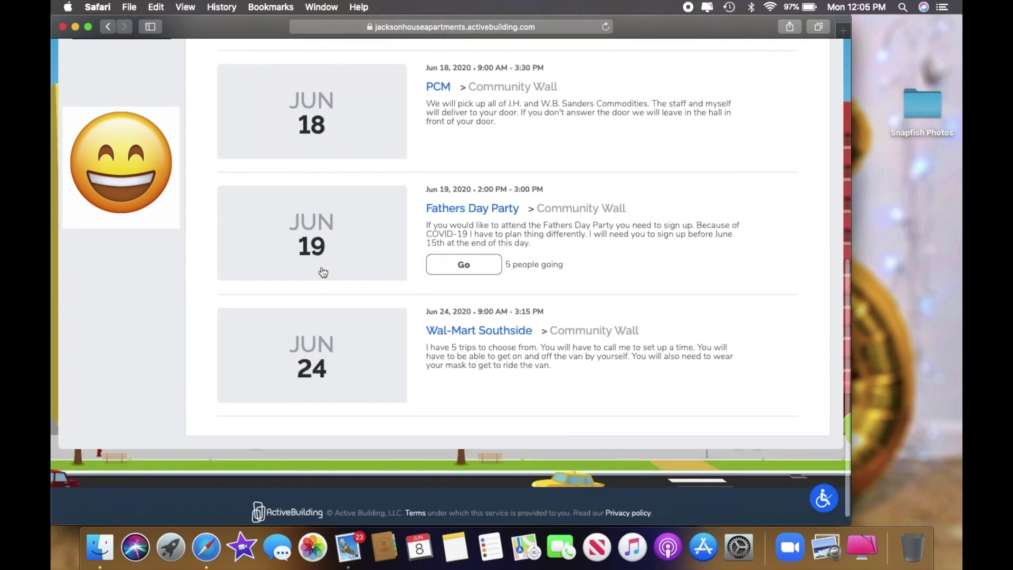
scroll(322, 272, up, 5)
scroll(323, 272, up, 5)
Step: Show events as the June 2020 calendar and view, then close, the Dollar Tree by the Mall event
click(301, 120)
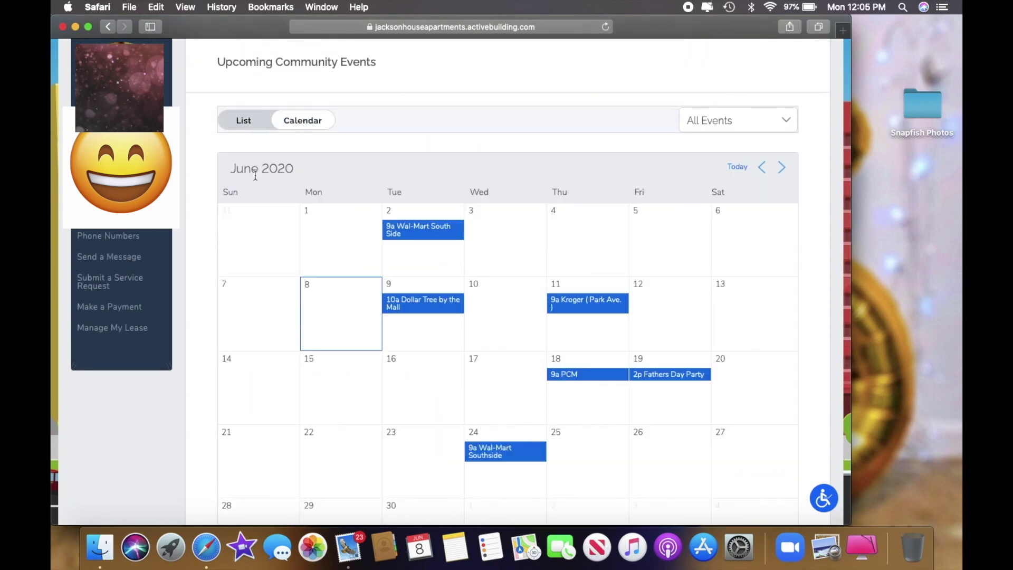
scroll(251, 229, down, 2)
click(423, 219)
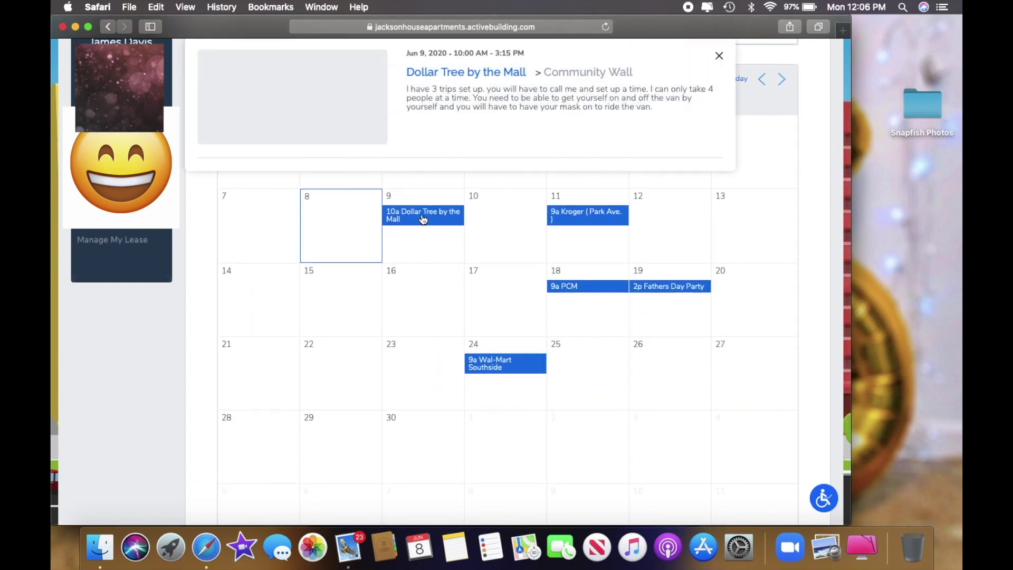
scroll(430, 187, up, 3)
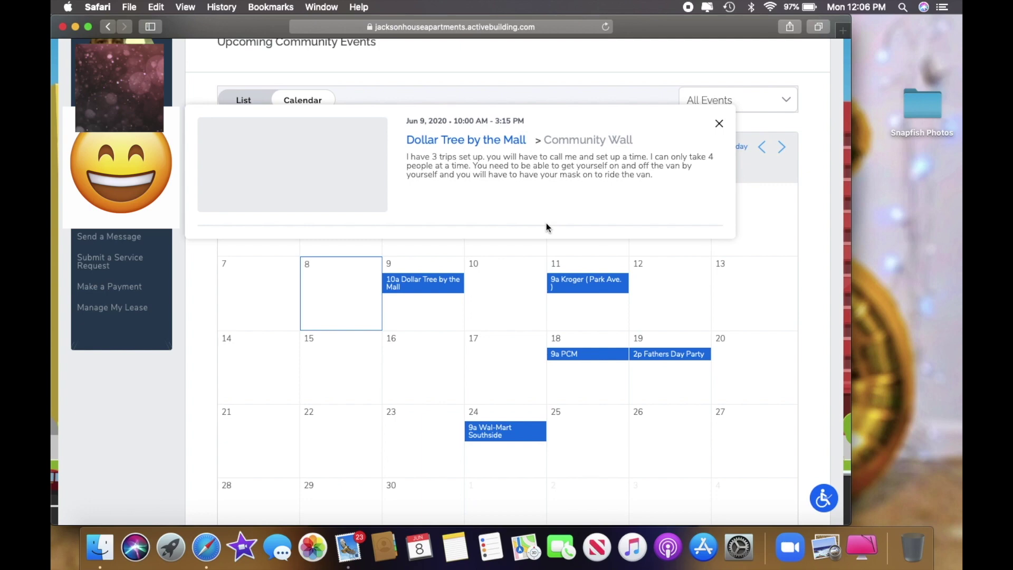
click(719, 123)
scroll(456, 165, up, 3)
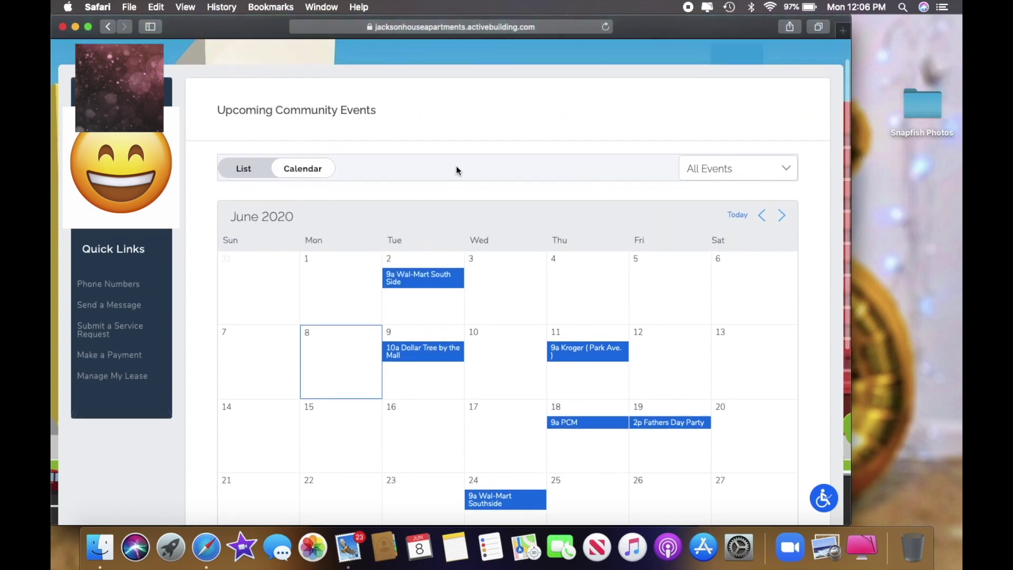
scroll(456, 166, up, 1)
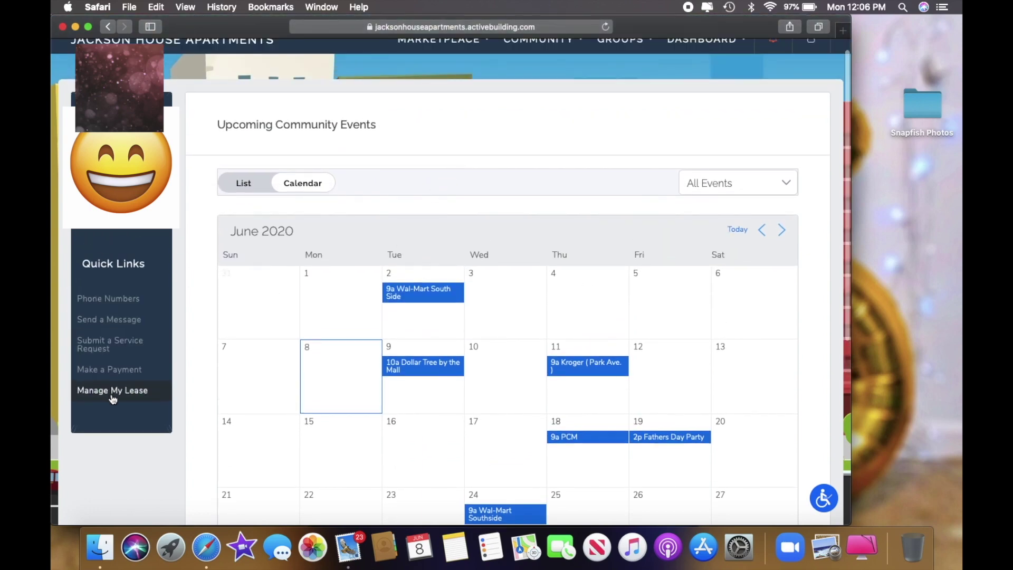
scroll(565, 178, up, 1)
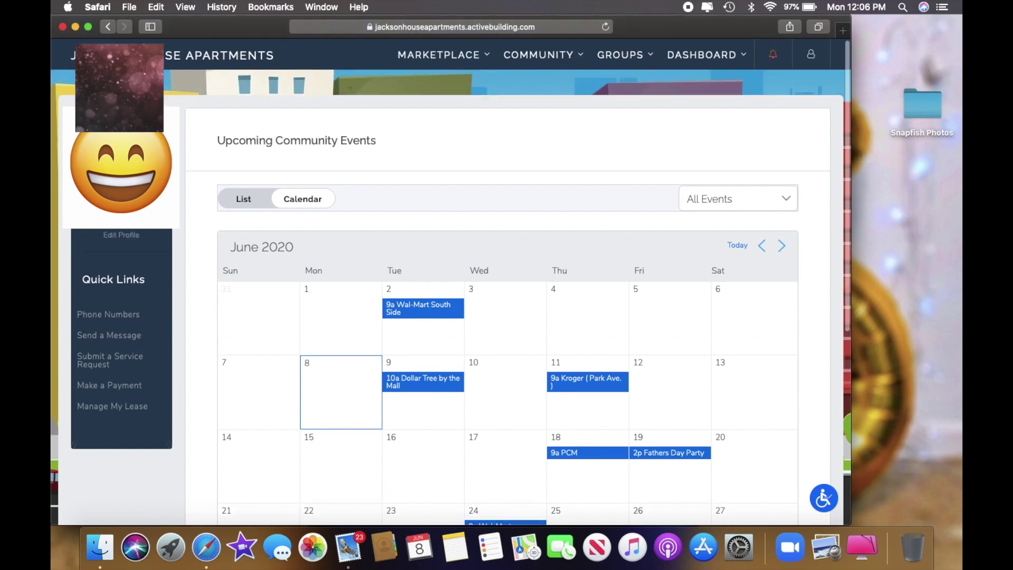
Step: Choose Sign Out from the account icon menu in the top bar
click(814, 57)
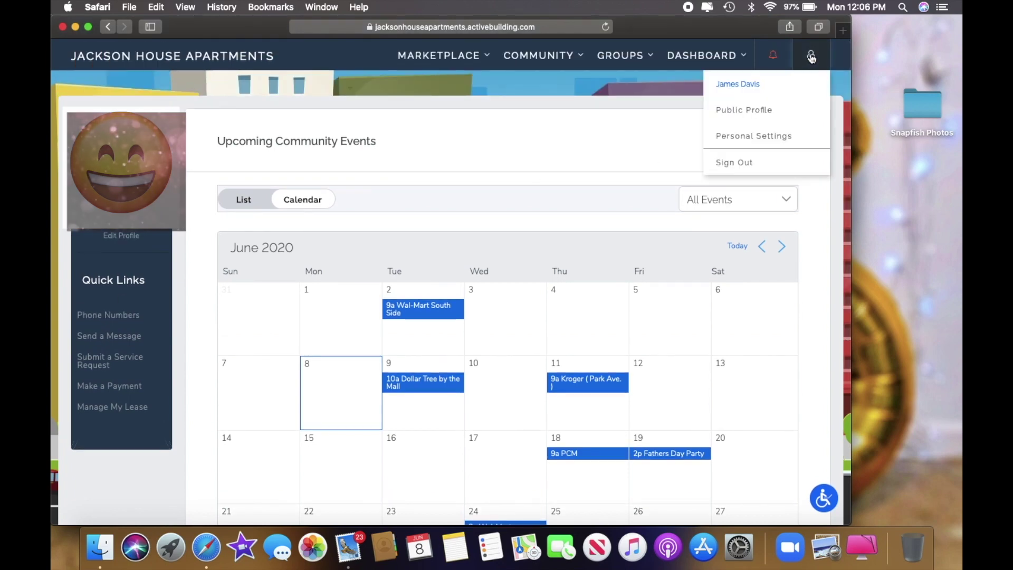
click(733, 162)
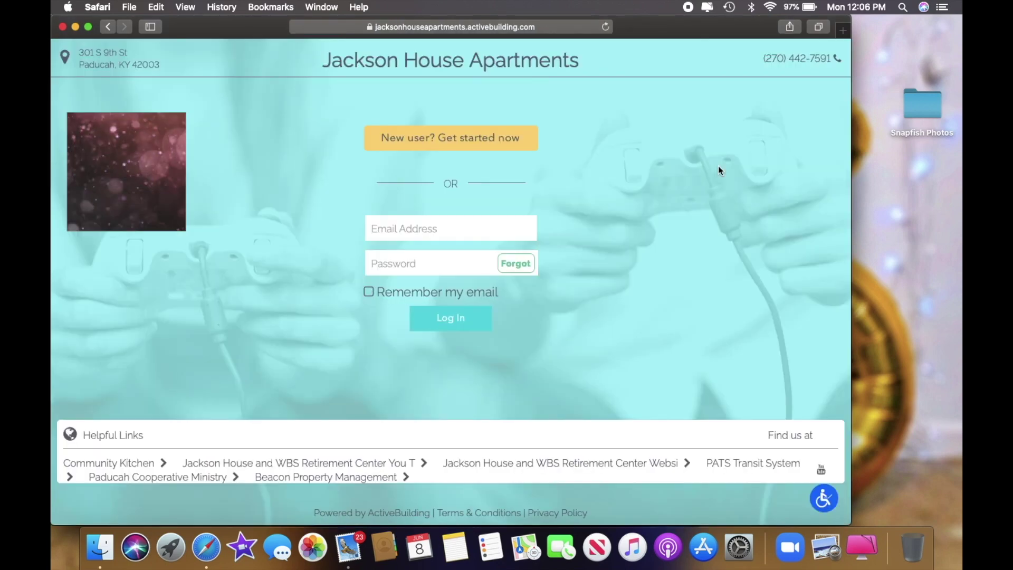